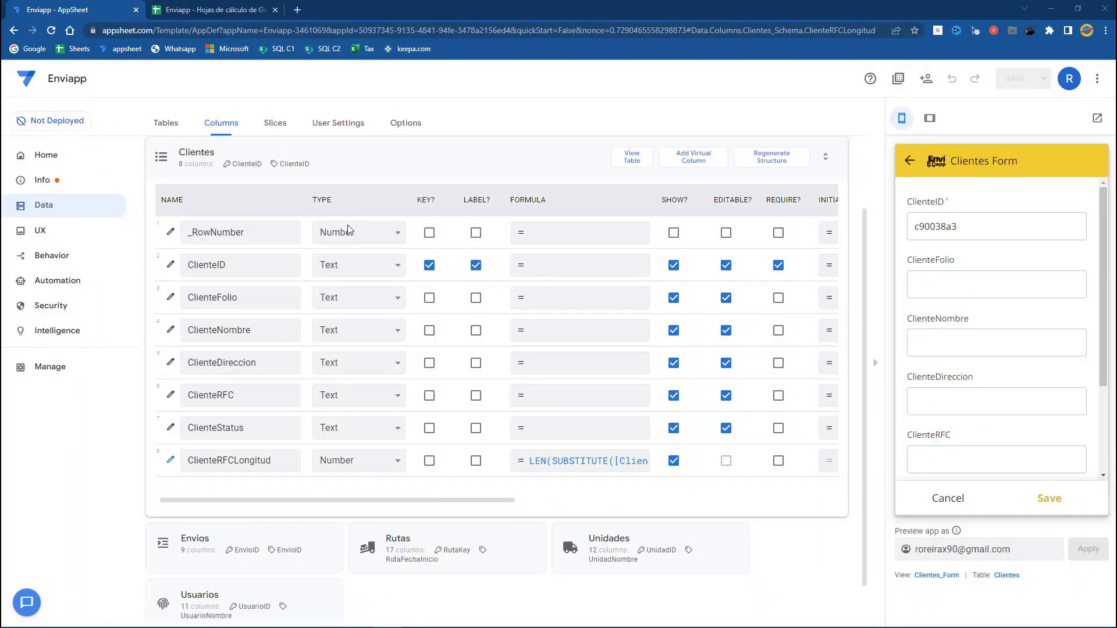
# - Add a virtual column ClienteNombreMayusculas to Clientes and open its App formula editor
pyautogui.click(928, 286)
pyautogui.click(948, 351)
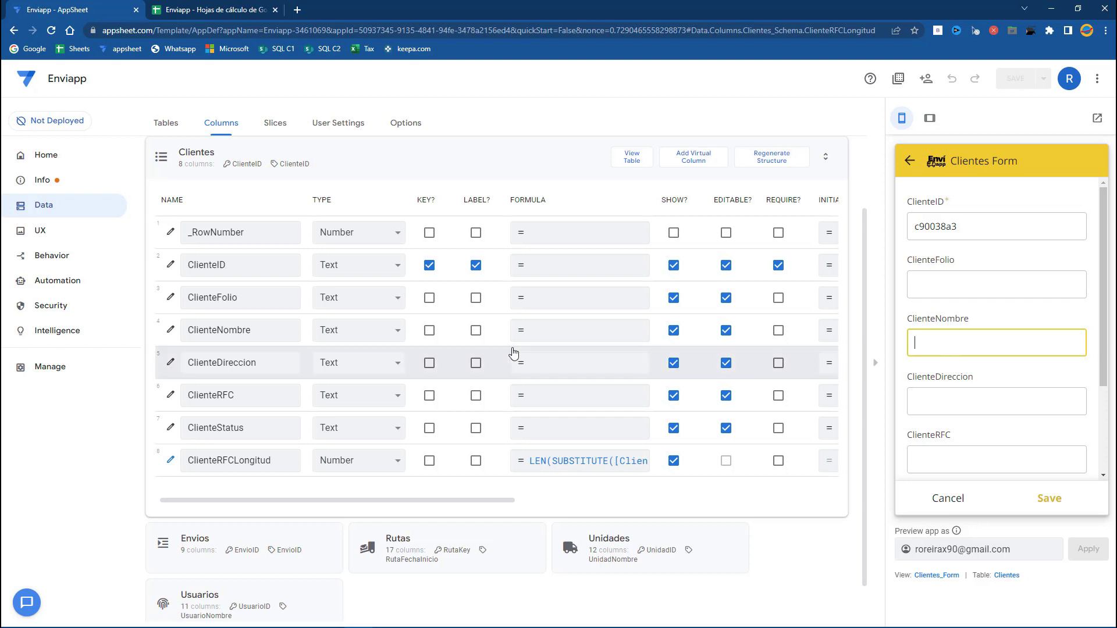
pyautogui.click(698, 159)
pyautogui.tripleClick(602, 172)
pyautogui.write('ClienteNombreMayusculas')
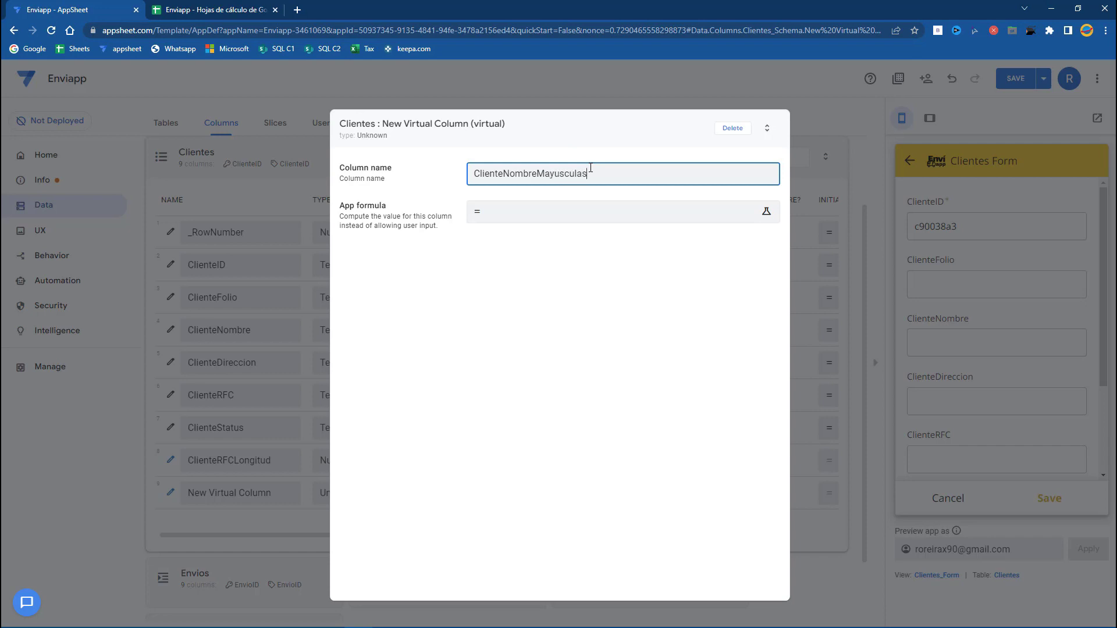
pyautogui.click(511, 217)
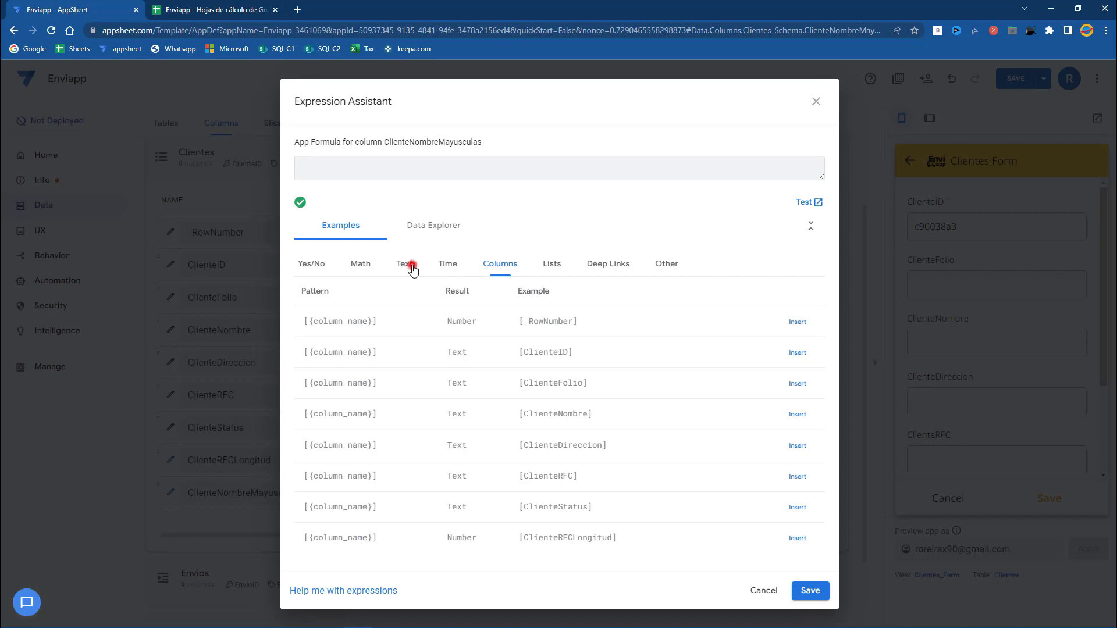
# - Browse the Text function examples, comparing the UPPER and LOWER argument descriptions
pyautogui.click(412, 265)
pyautogui.scroll(-2, 339, 395)
pyautogui.scroll(-4, 340, 395)
pyautogui.scroll(-4, 340, 395)
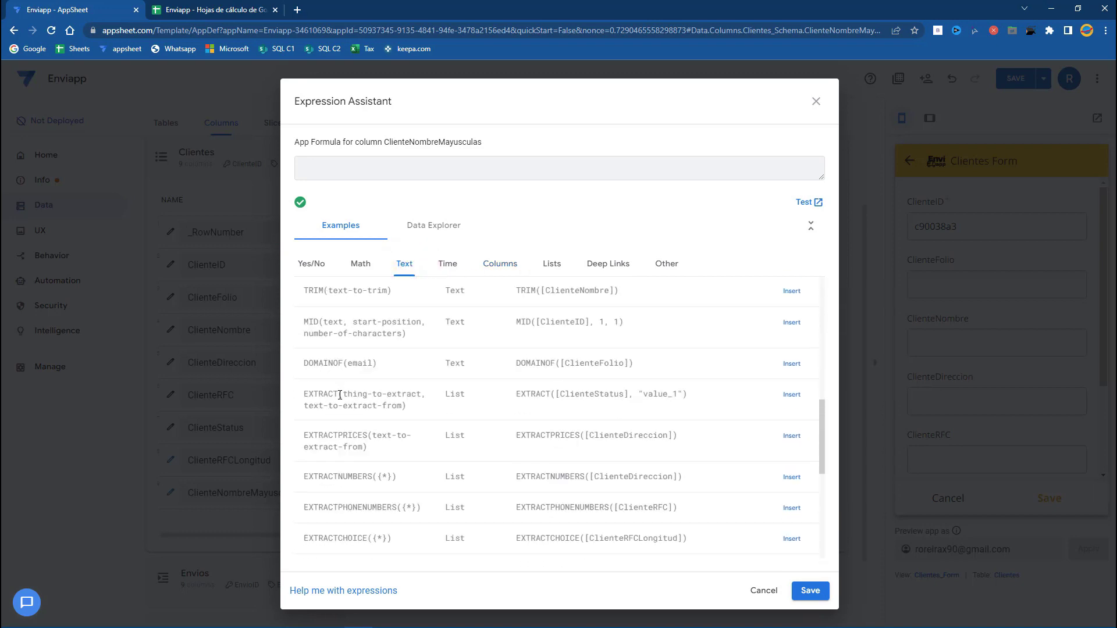
pyautogui.scroll(-2, 339, 395)
pyautogui.scroll(-3, 340, 398)
pyautogui.scroll(-3, 341, 403)
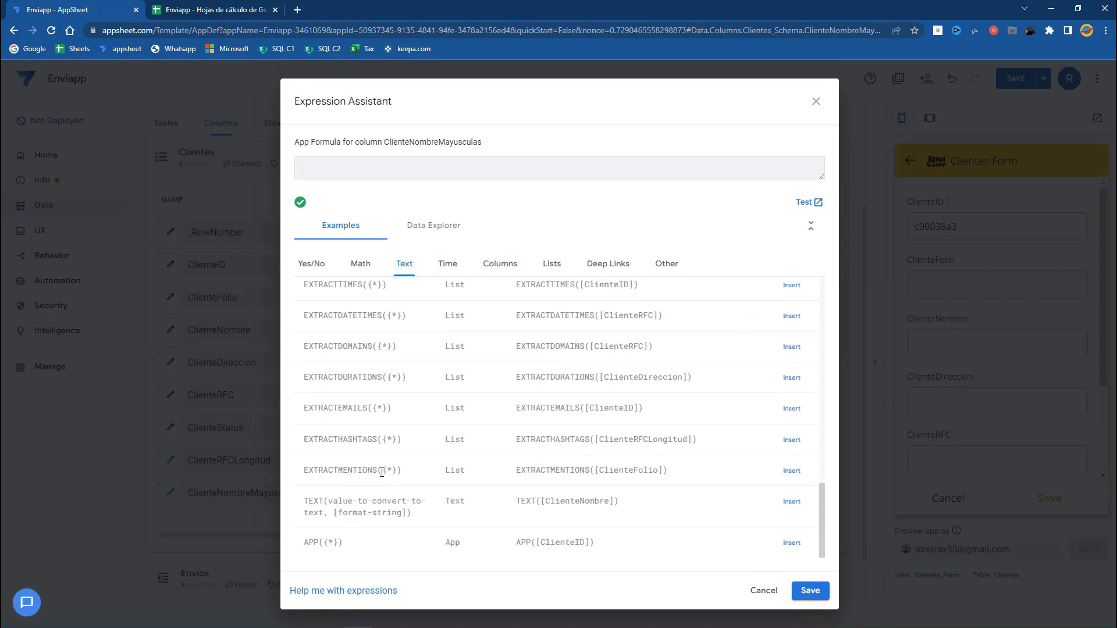
pyautogui.scroll(4, 372, 460)
pyautogui.scroll(5, 349, 430)
pyautogui.scroll(-1, 344, 420)
pyautogui.scroll(-1, 344, 420)
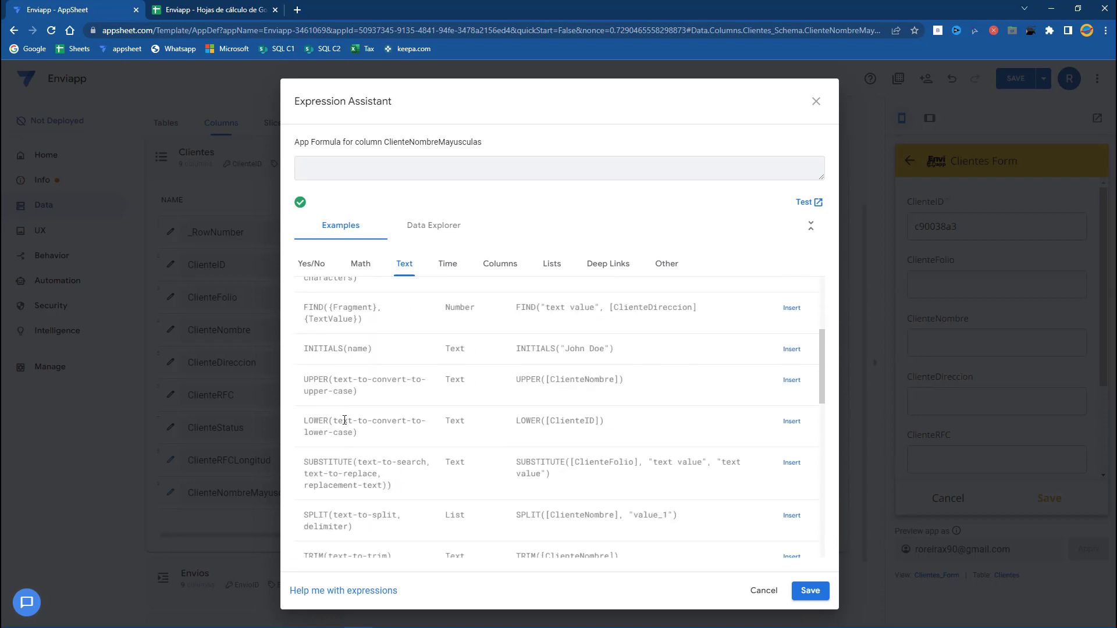
pyautogui.moveTo(312, 380)
pyautogui.mouseDown()
pyautogui.moveTo(384, 380)
pyautogui.moveTo(342, 392)
pyautogui.moveTo(352, 393)
pyautogui.mouseUp()
pyautogui.click(331, 381)
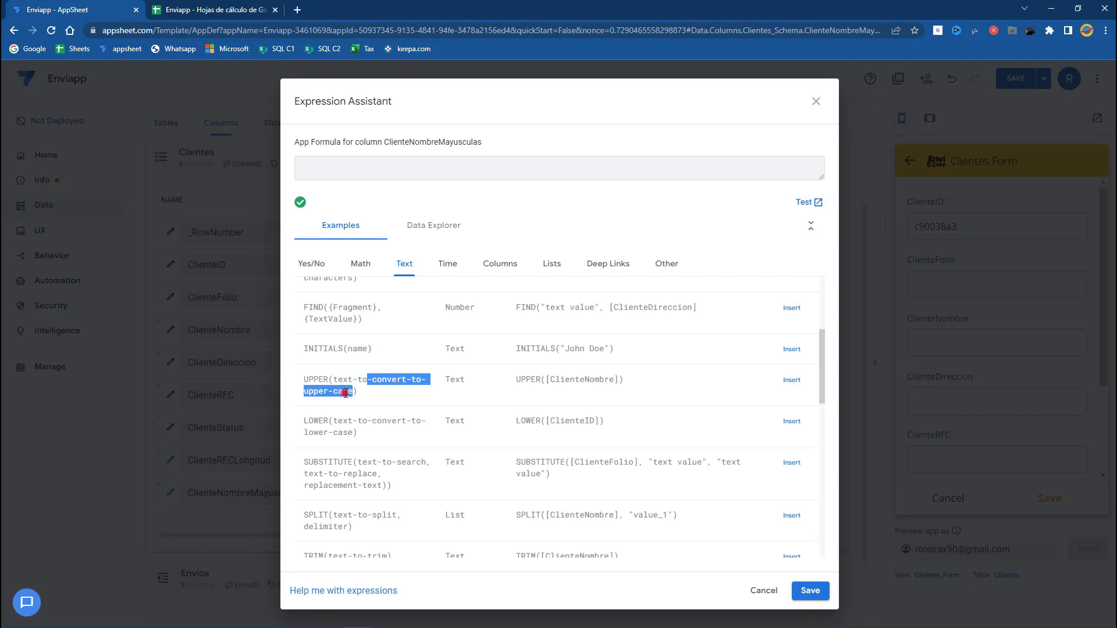
pyautogui.click(345, 394)
pyautogui.moveTo(357, 420); pyautogui.dragTo(352, 432)
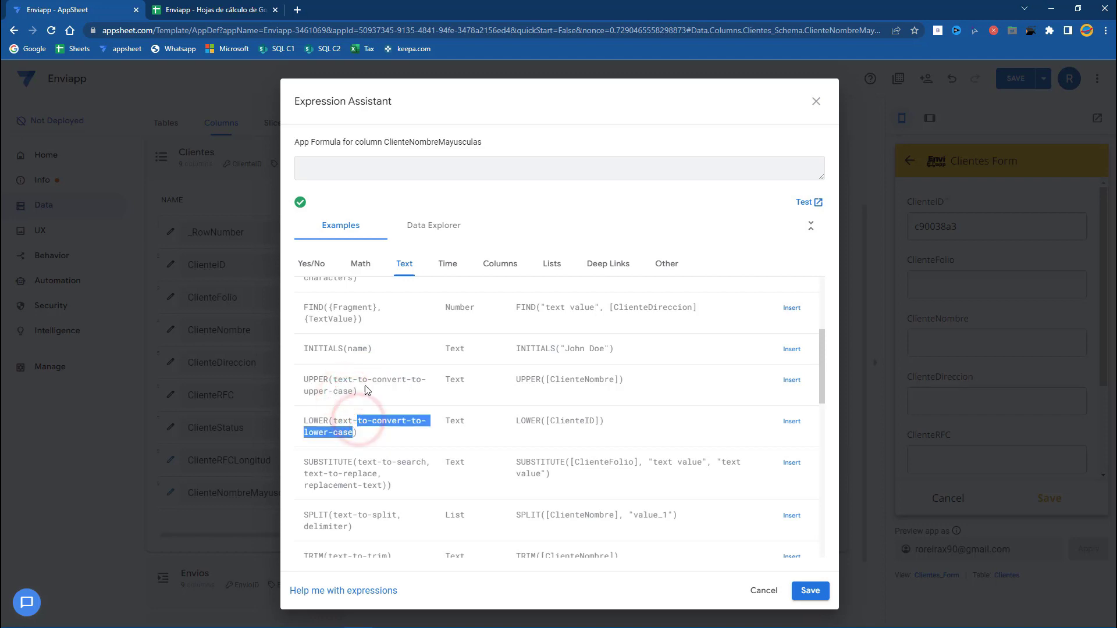
# - Insert the UPPER([ClienteNombre]) example as the column formula and save it
pyautogui.click(792, 380)
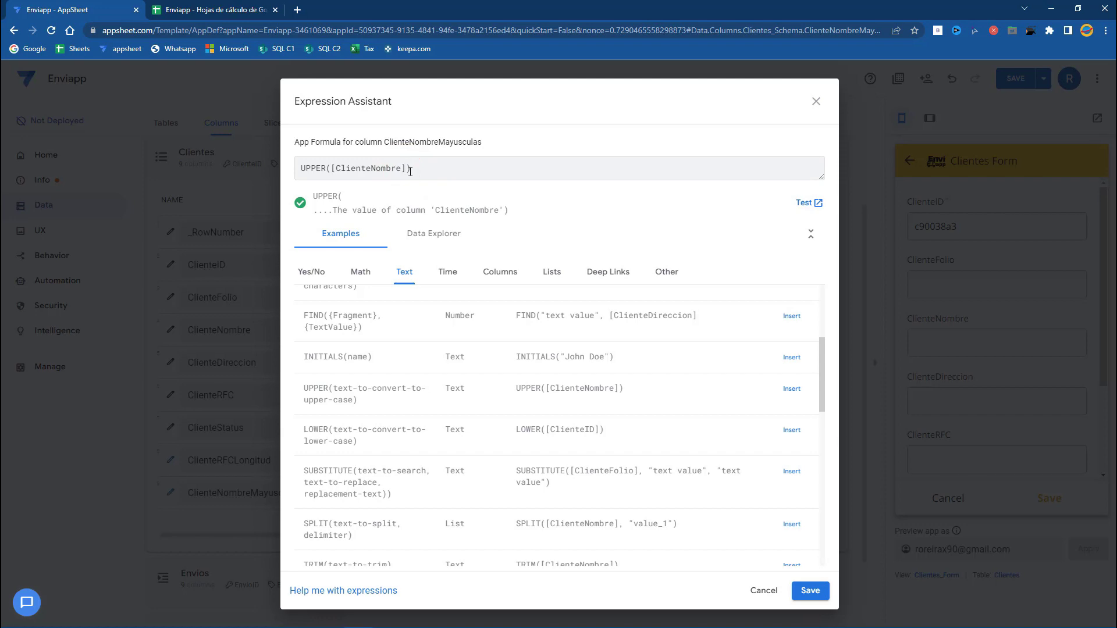
pyautogui.doubleClick(407, 169)
pyautogui.click(376, 167)
pyautogui.click(824, 597)
pyautogui.click(737, 130)
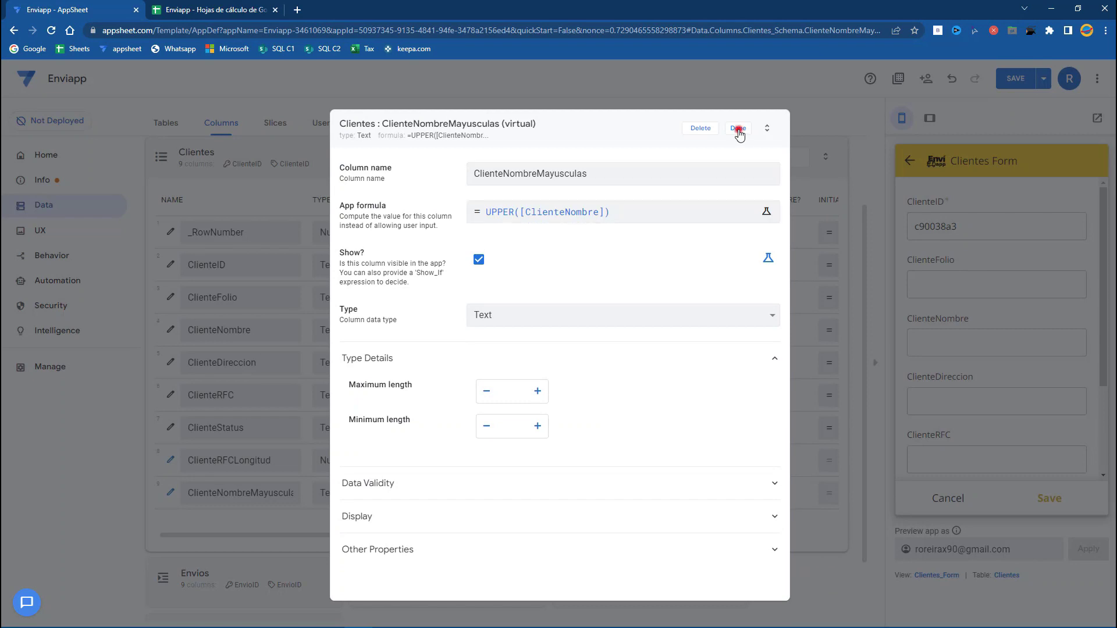
# - Save the app and enter a test client name in the preview to see it capitalised
pyautogui.click(1015, 80)
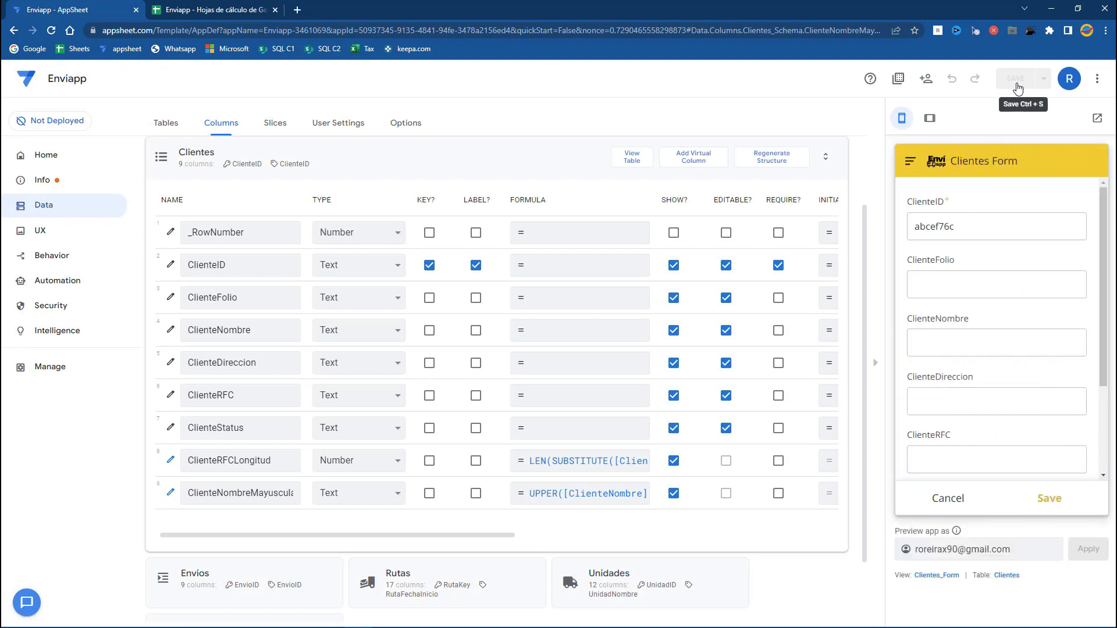
pyautogui.scroll(-3, 980, 191)
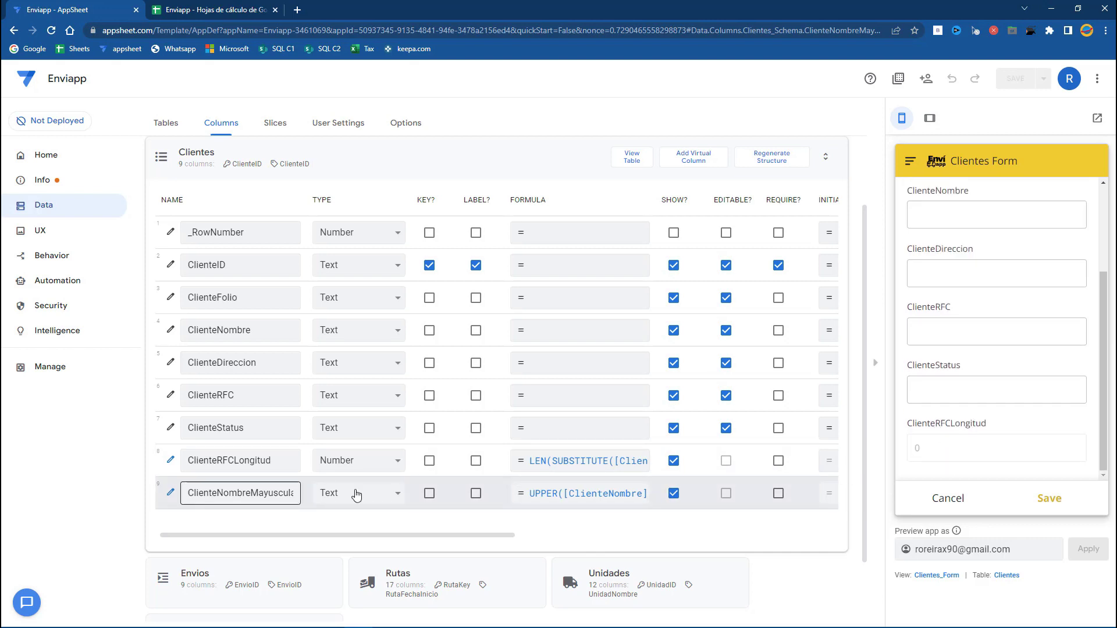
pyautogui.scroll(1, 934, 271)
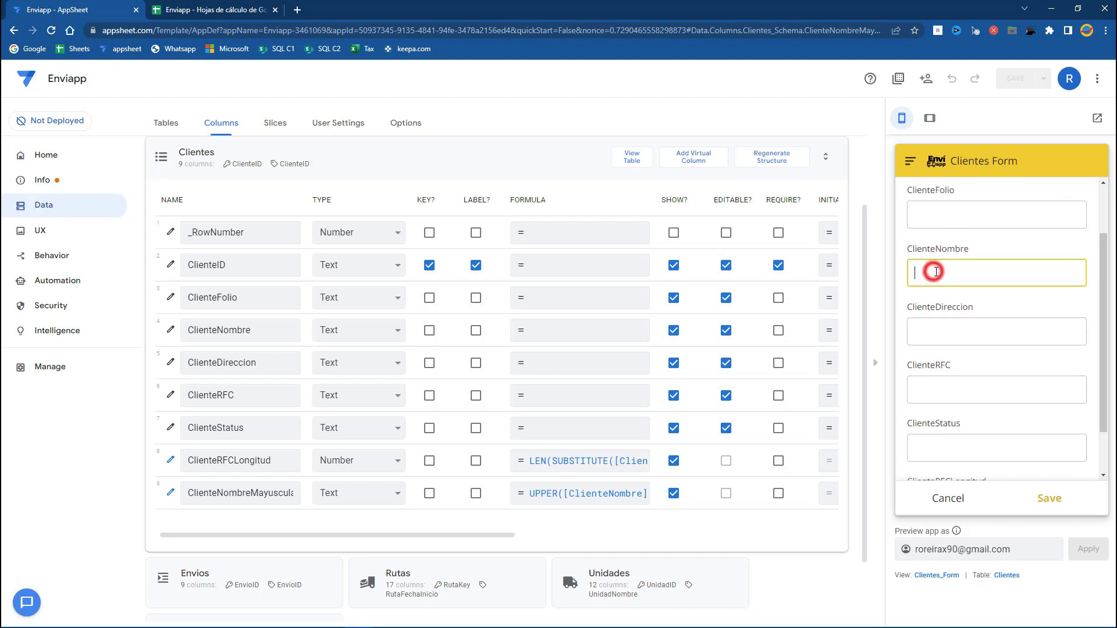
pyautogui.scroll(-1, 913, 325)
pyautogui.click(959, 387)
pyautogui.scroll(-1, 957, 425)
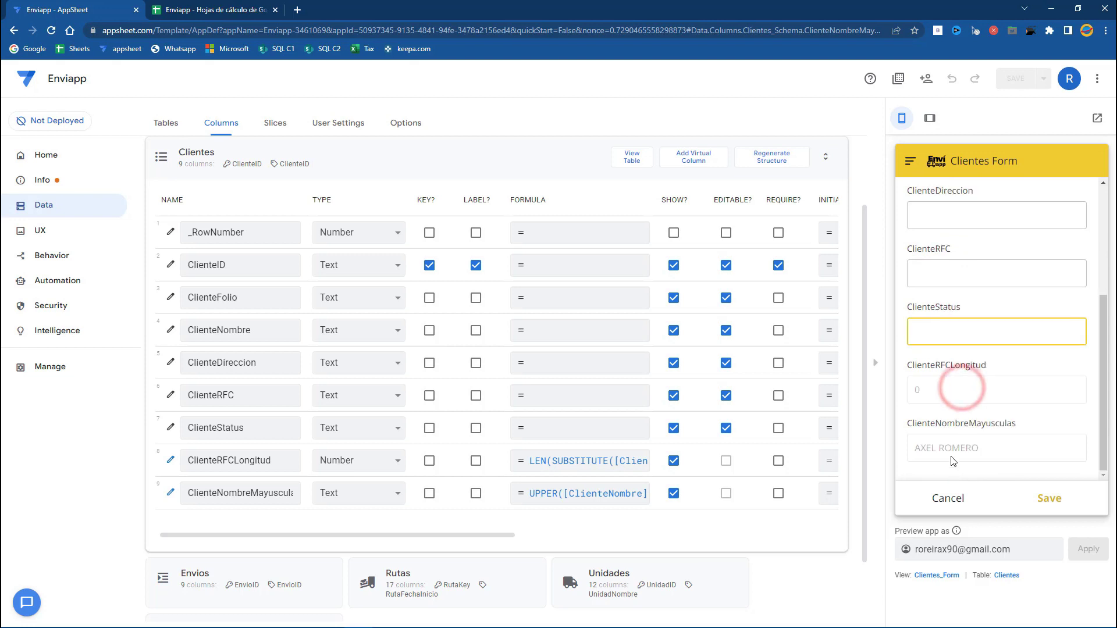
pyautogui.scroll(2, 949, 460)
# - Switch the ClienteNombreMayusculas formula from UPPER to LOWER([ClienteNombre]) and save the app
pyautogui.click(555, 494)
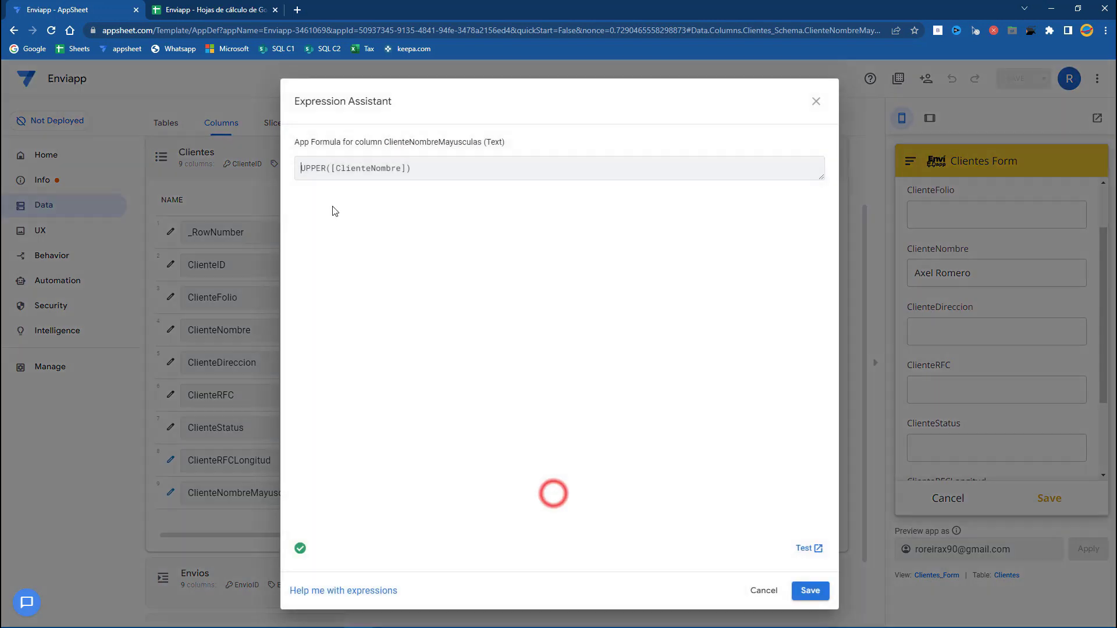
pyautogui.doubleClick(313, 168)
pyautogui.write('LOW')
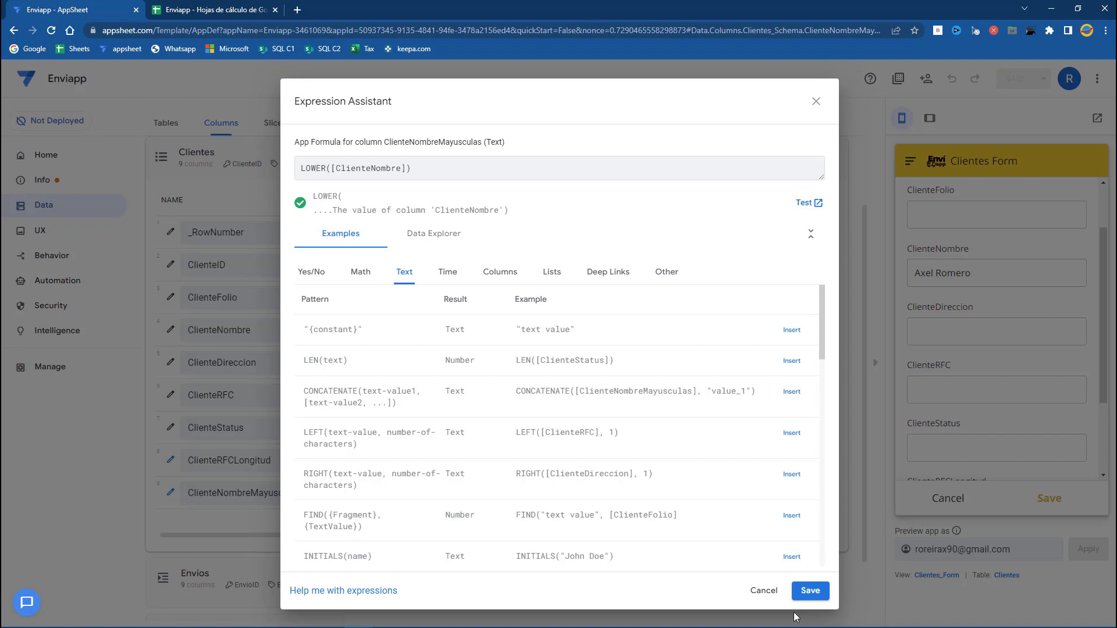
pyautogui.click(809, 592)
pyautogui.click(1021, 80)
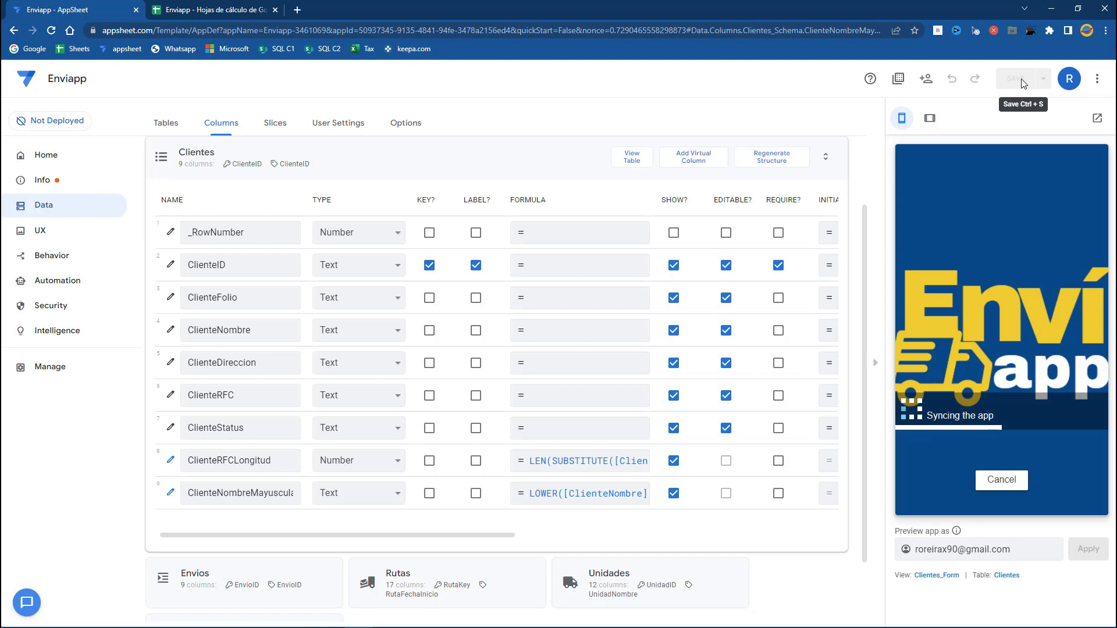
# - Enter a client name in the preview to check it appears in lowercase
pyautogui.scroll(-2, 966, 272)
pyautogui.click(953, 228)
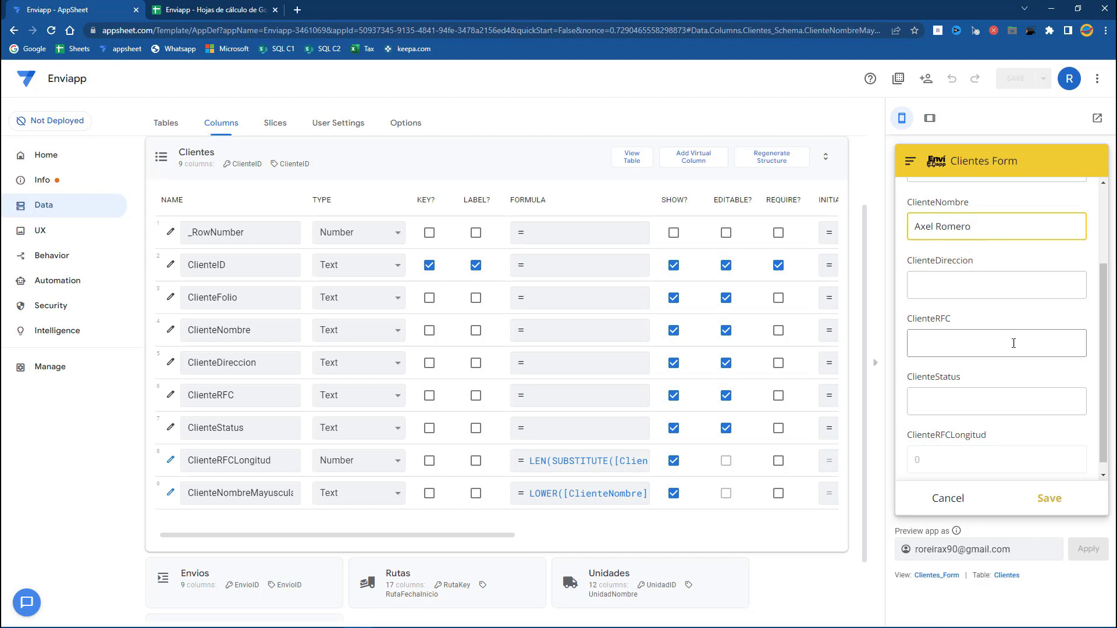
pyautogui.click(1013, 343)
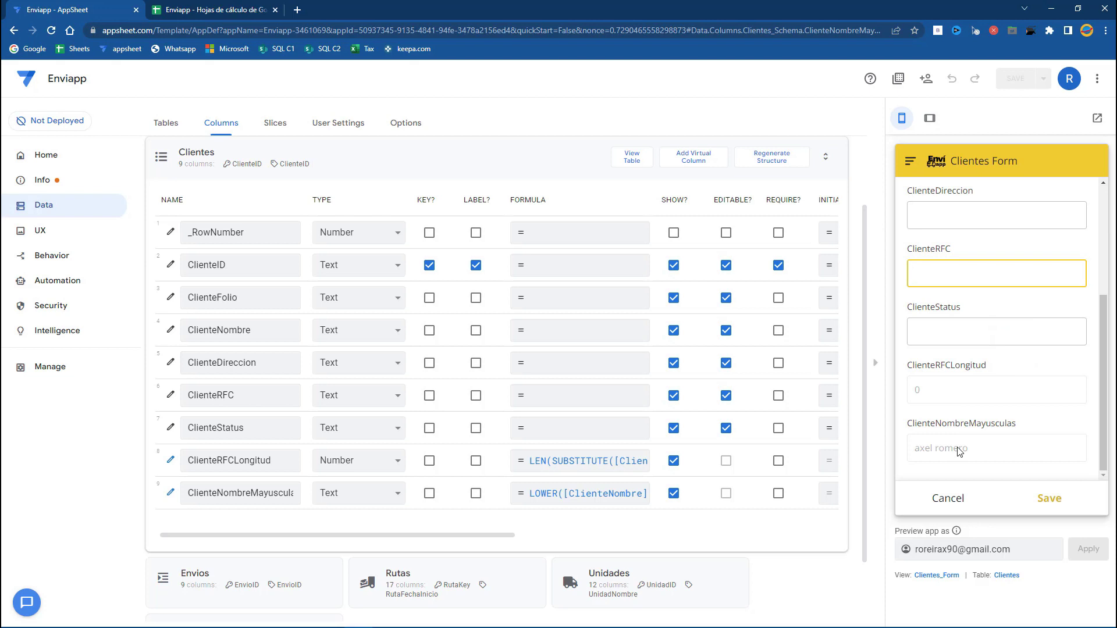
# - Fill in the test client's folio, address, RFC and status, then save the record
pyautogui.scroll(3, 968, 310)
pyautogui.click(962, 262)
pyautogui.click(957, 392)
pyautogui.write('México')
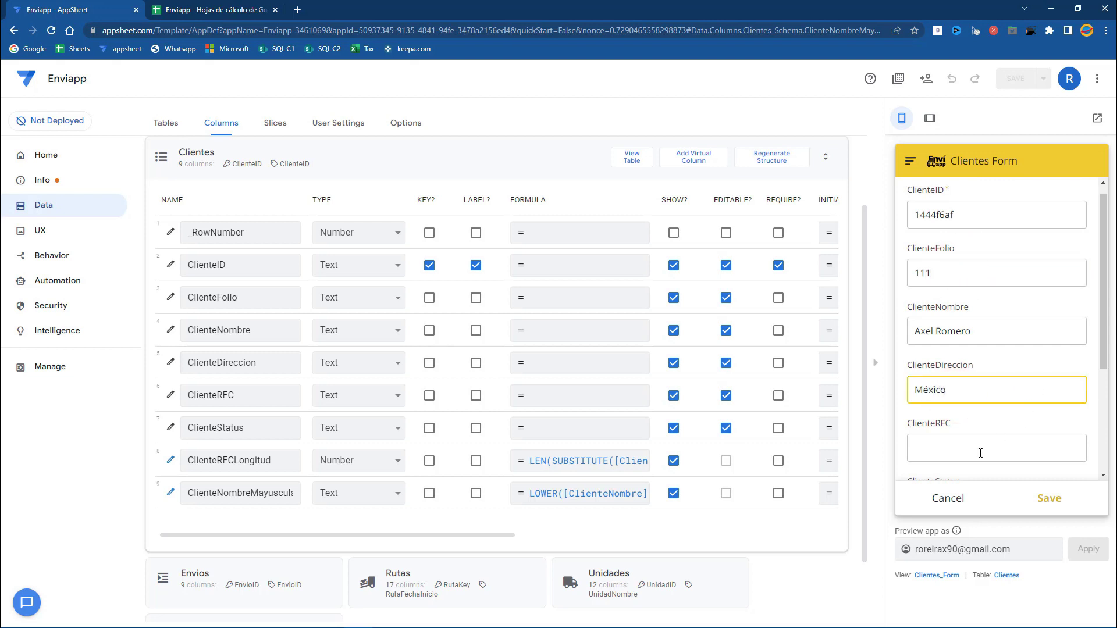
pyautogui.click(980, 453)
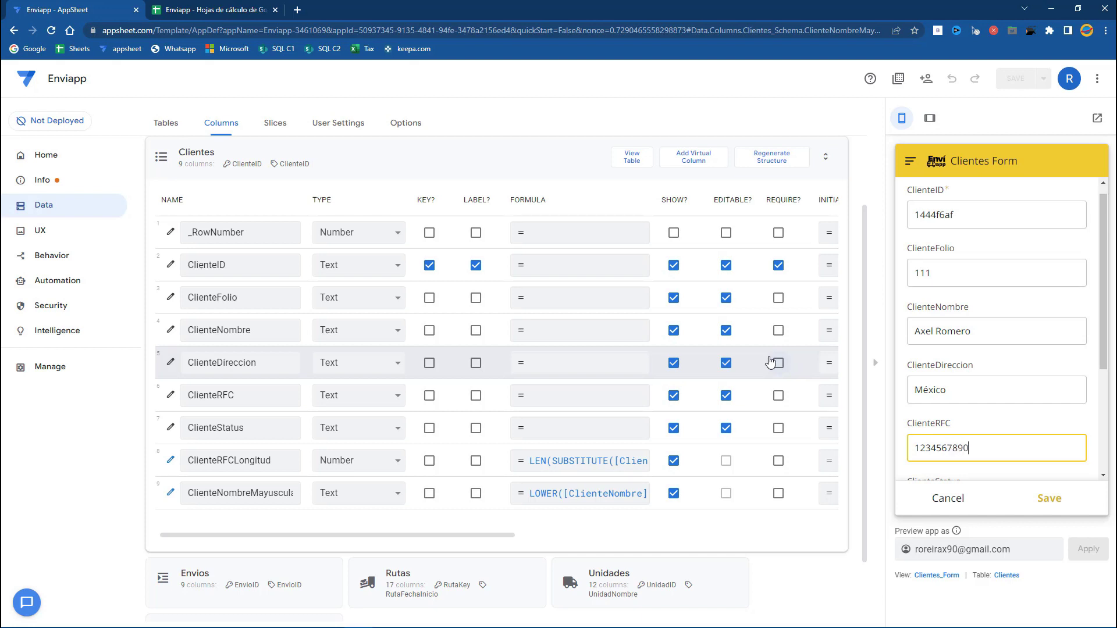
pyautogui.scroll(-2, 770, 362)
pyautogui.scroll(-1, 995, 384)
pyautogui.click(966, 449)
pyautogui.write('Activo')
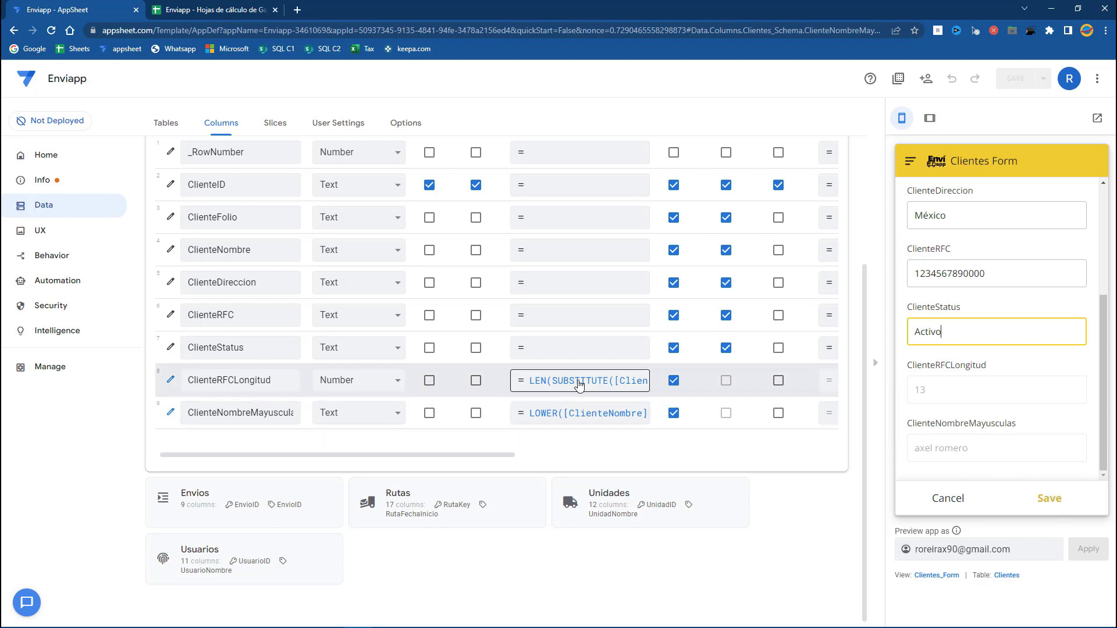
pyautogui.click(167, 382)
pyautogui.click(736, 129)
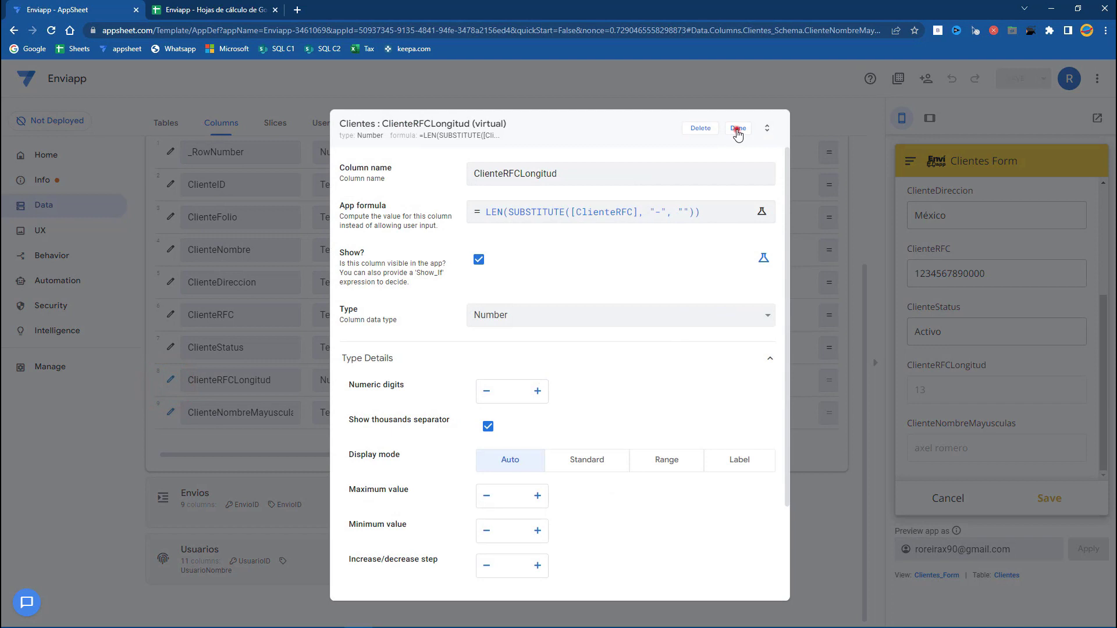
pyautogui.click(1052, 498)
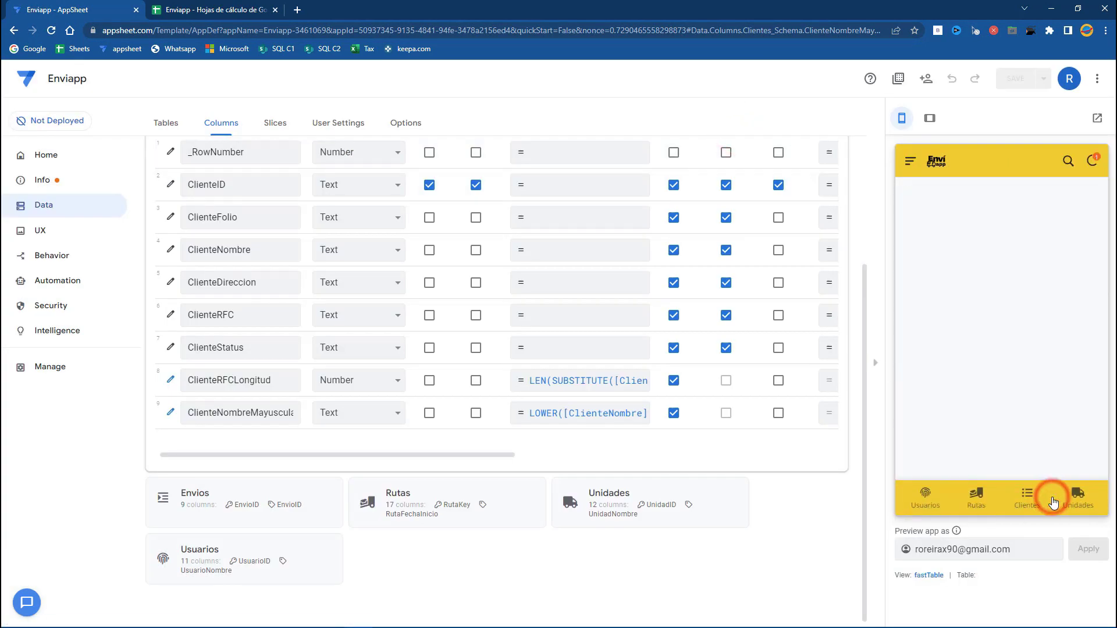
# - Check the saved client name in cell C2 of the Clientes sheet, then return to AppSheet
pyautogui.click(212, 9)
pyautogui.click(218, 231)
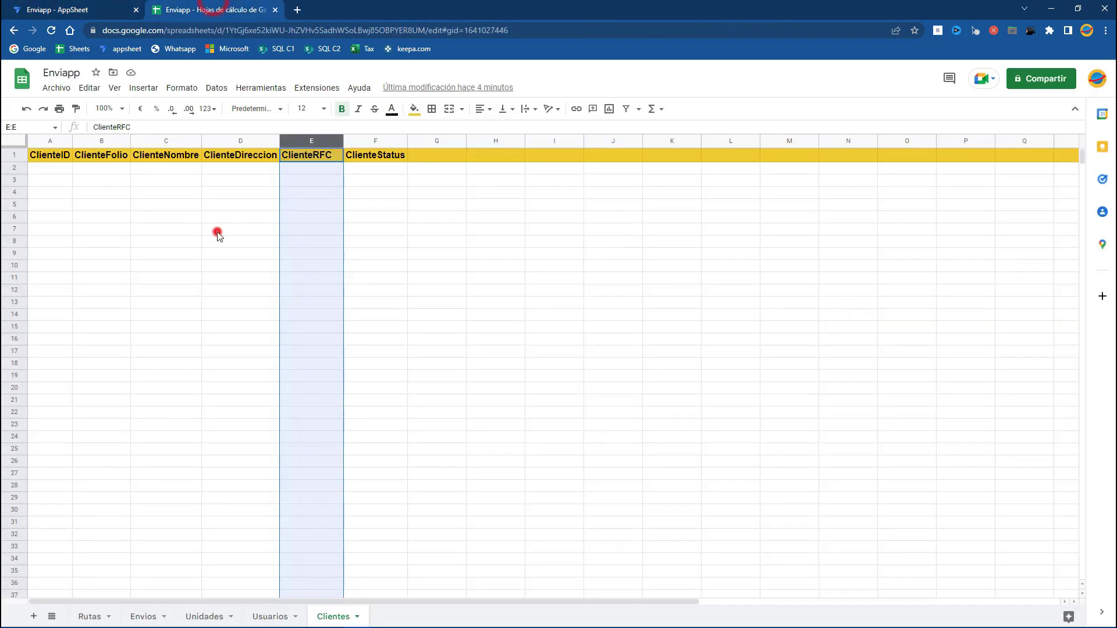
pyautogui.click(157, 169)
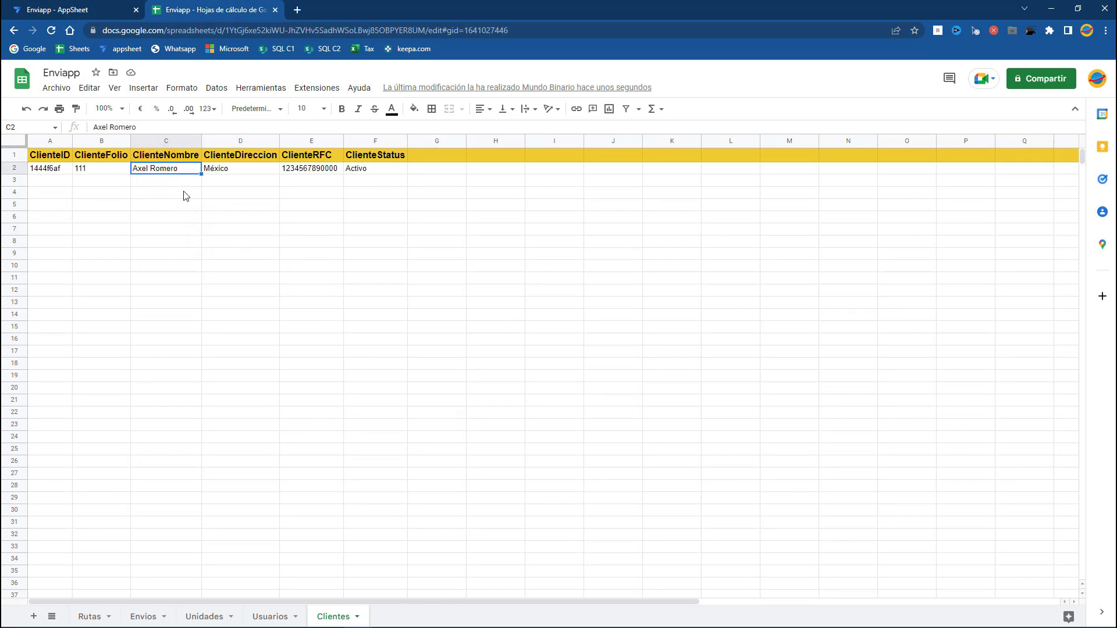
pyautogui.click(81, 10)
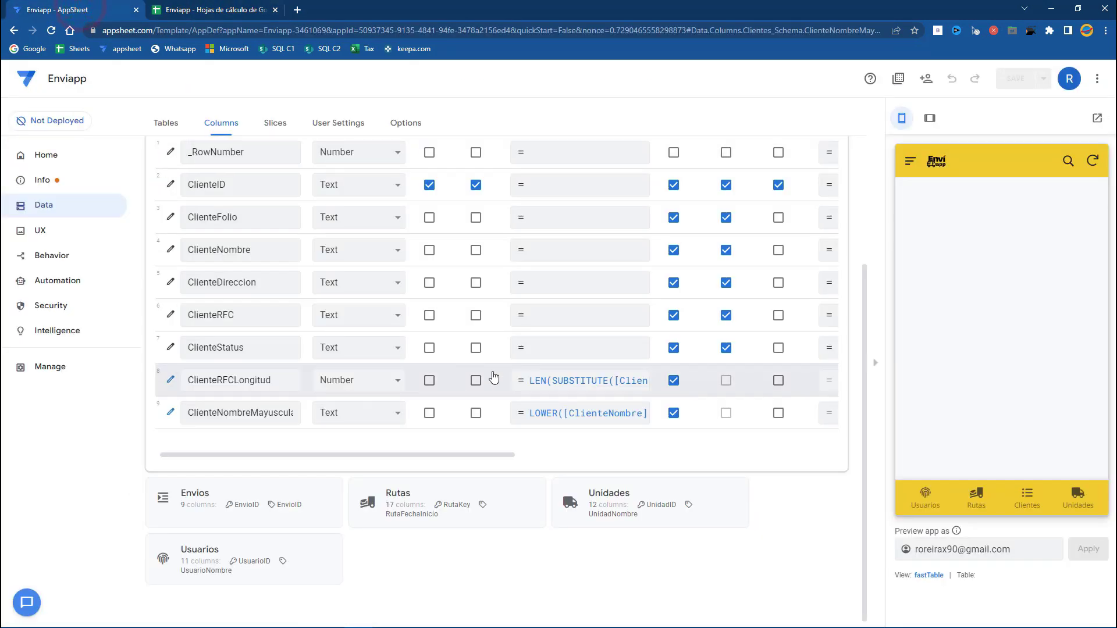
pyautogui.click(538, 415)
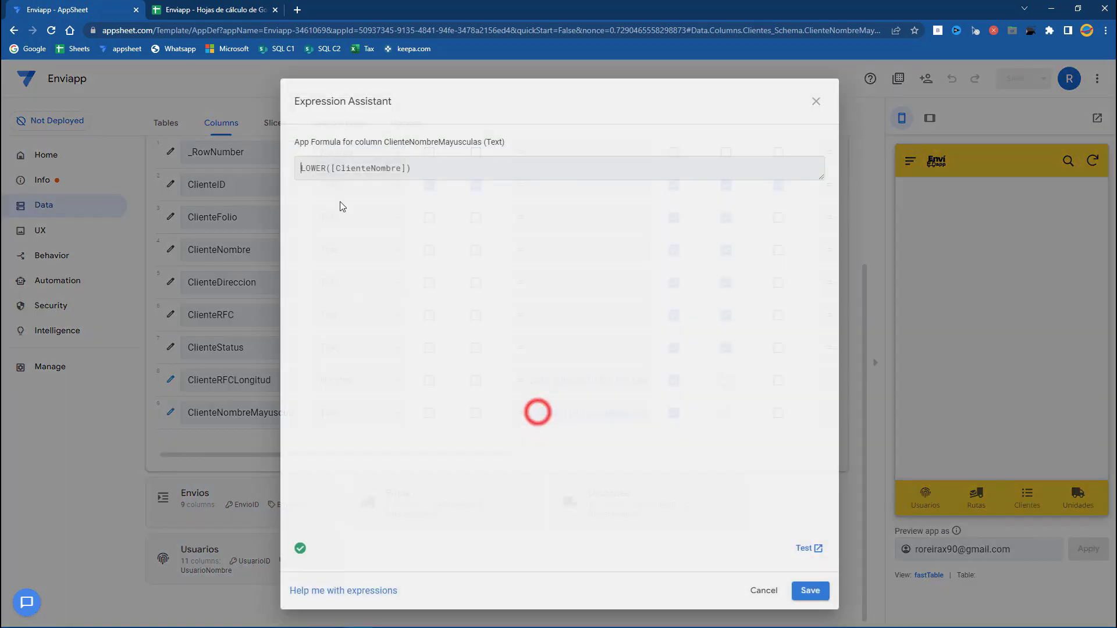
pyautogui.doubleClick(317, 168)
pyautogui.write('UPPER')
pyautogui.click(810, 591)
pyautogui.click(579, 411)
pyautogui.moveTo(448, 168); pyautogui.dragTo(311, 168)
pyautogui.click(811, 590)
pyautogui.click(1028, 81)
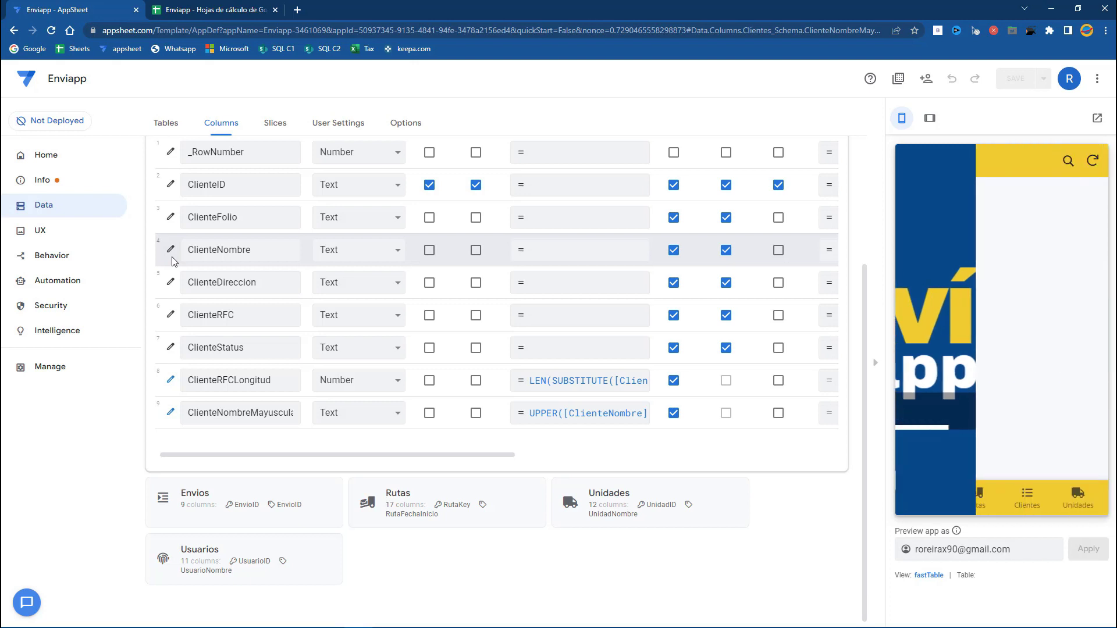
# - Create a custom bot named BOTConvertirNombreMayusculas from Automation > Bots
pyautogui.click(67, 282)
pyautogui.click(316, 242)
pyautogui.click(317, 243)
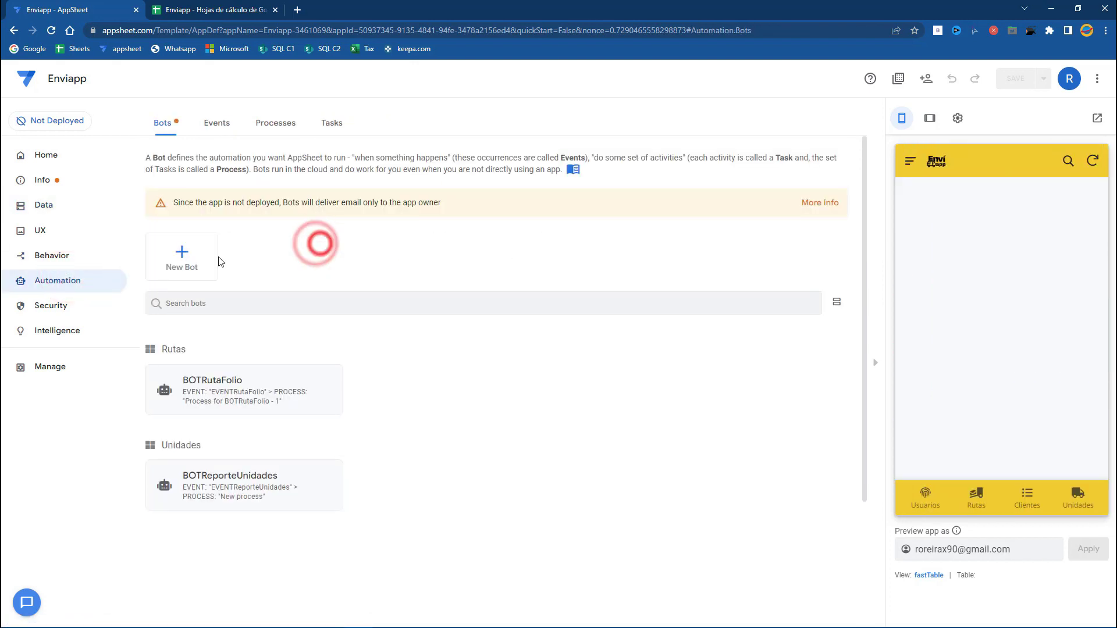
pyautogui.click(197, 267)
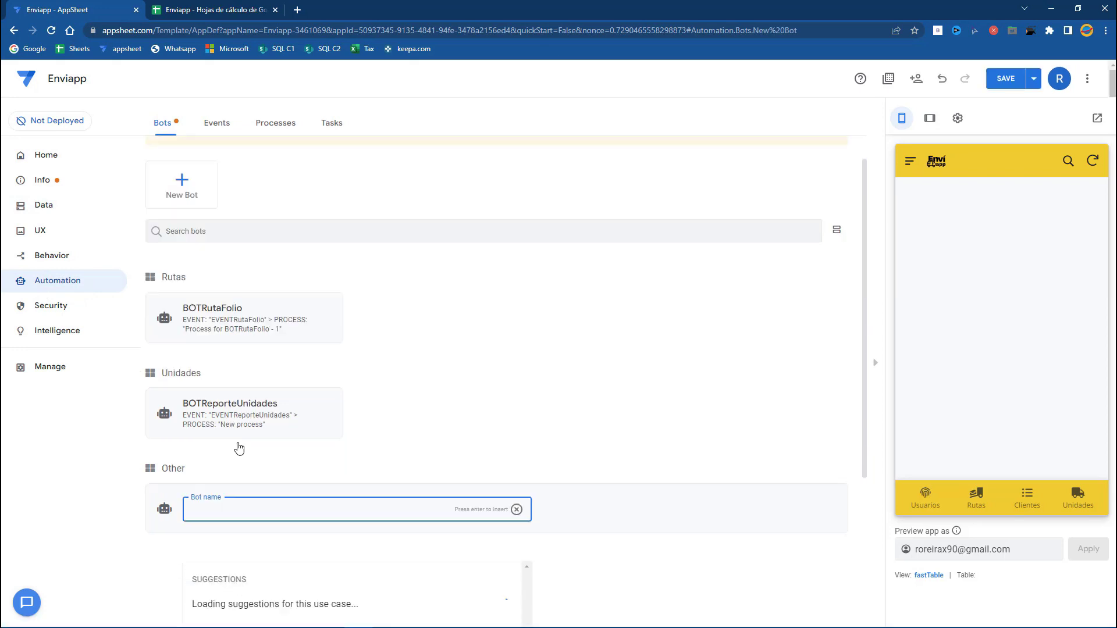
pyautogui.write('BOT')
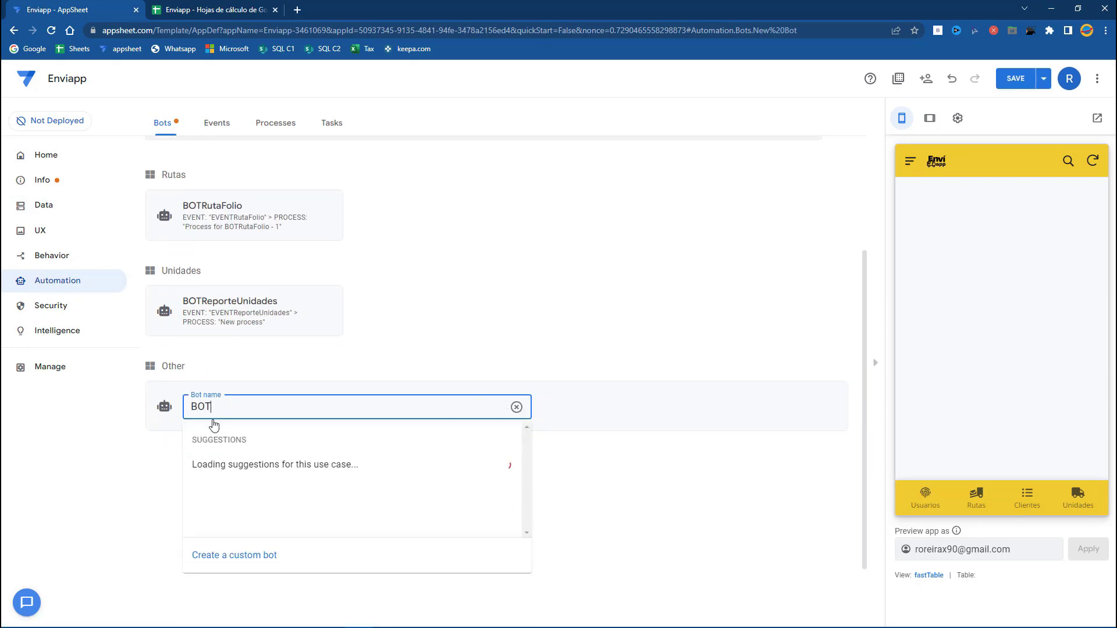
pyautogui.write('tirN')
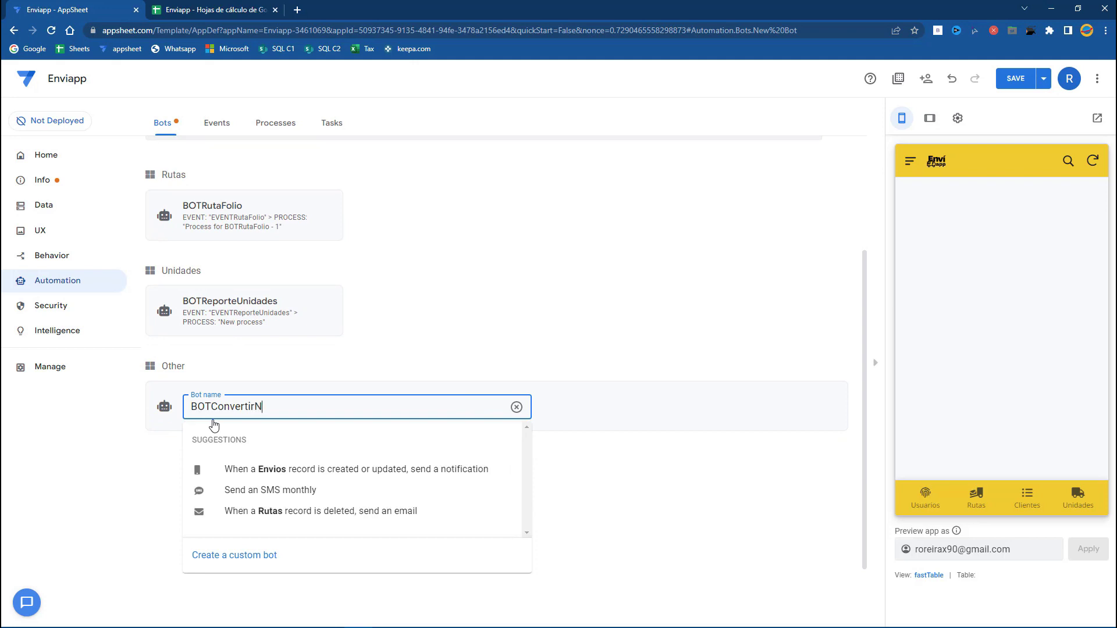
pyautogui.write('Mayusculas')
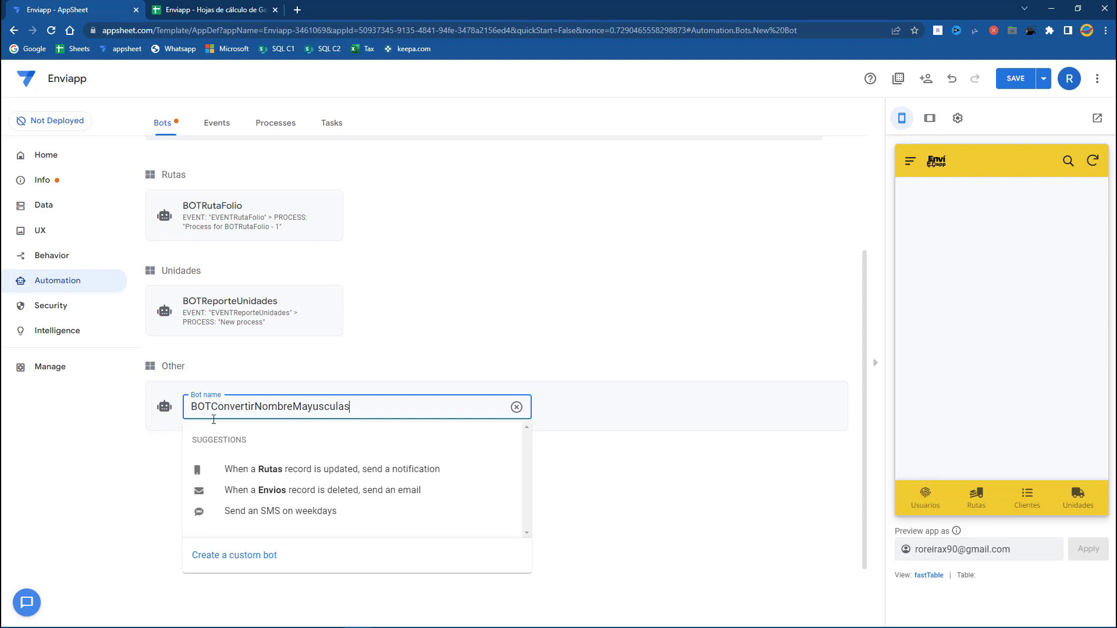
pyautogui.click(236, 554)
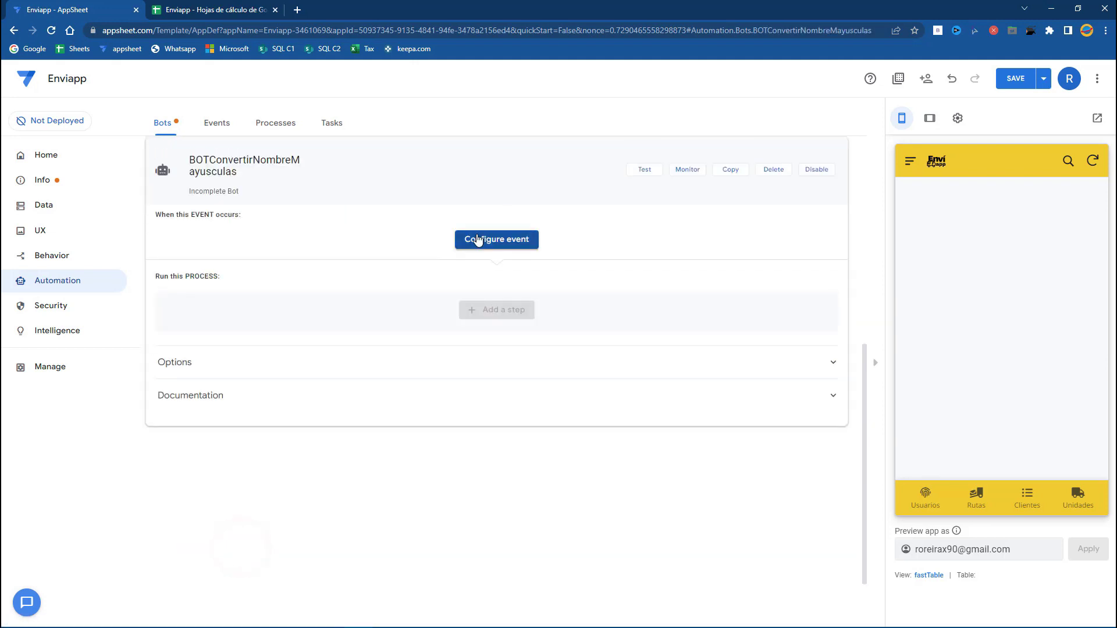
# - Create a custom event named EVENTConvertirNombreMayusculas for the bot
pyautogui.click(480, 249)
pyautogui.click(420, 250)
pyautogui.write('EVENT')
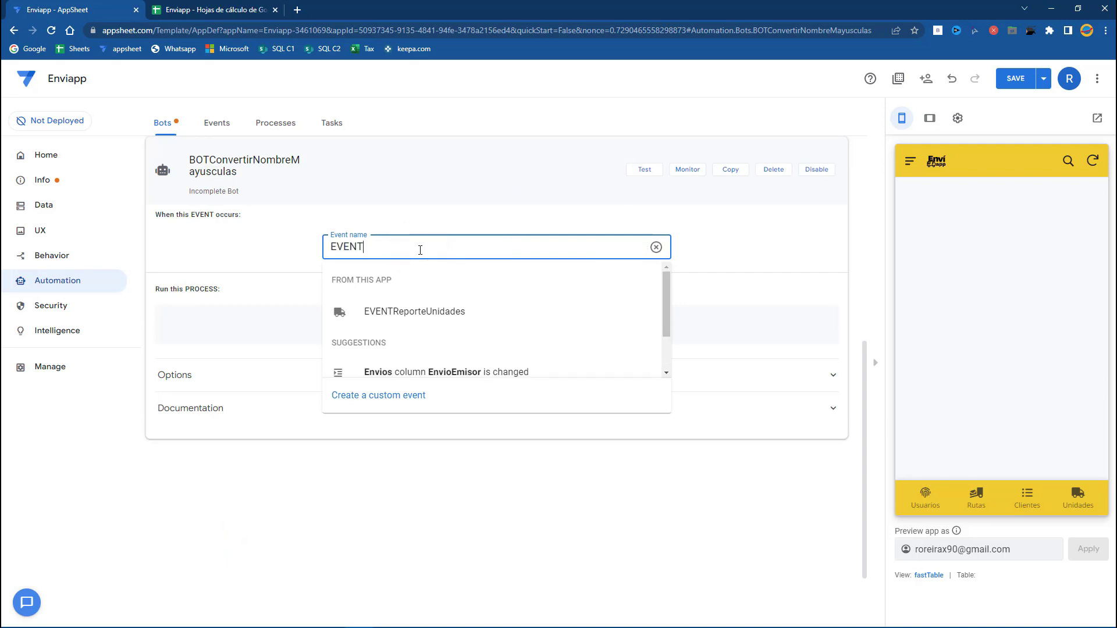
pyautogui.write('ConvertirNu')
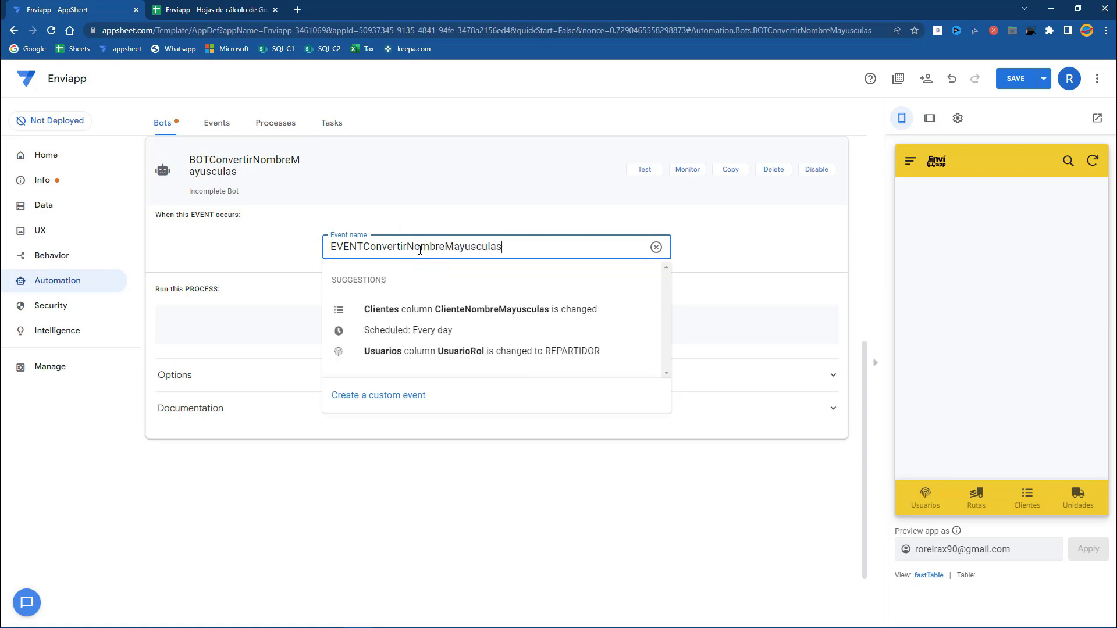
pyautogui.click(410, 395)
# - Make the event fire on adds and updates to the Clientes table
pyautogui.click(509, 267)
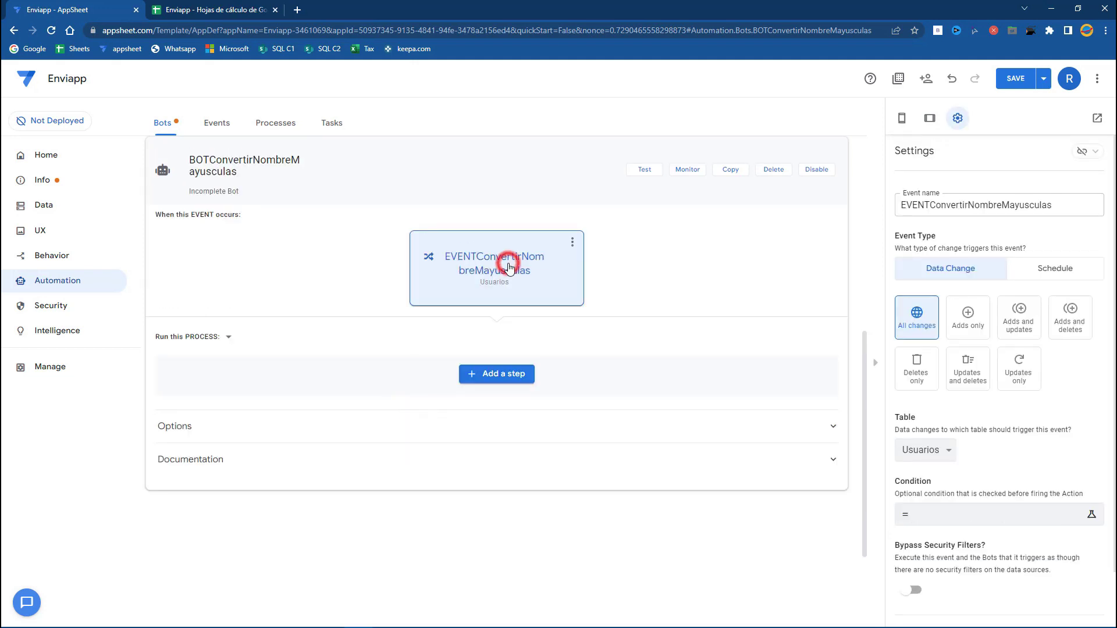
pyautogui.click(937, 457)
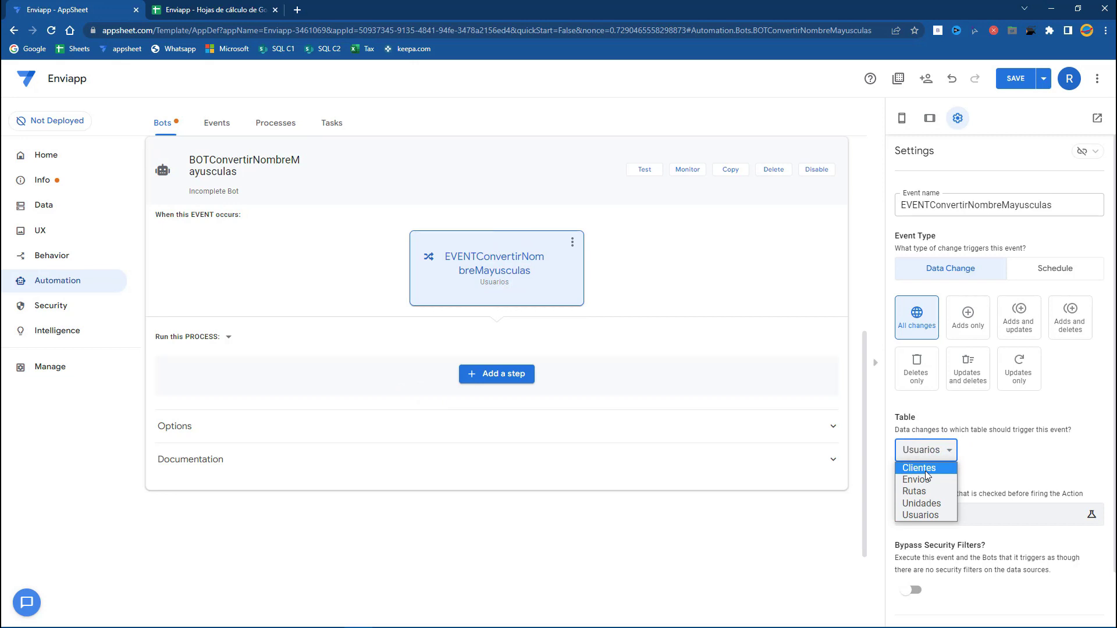
pyautogui.click(927, 472)
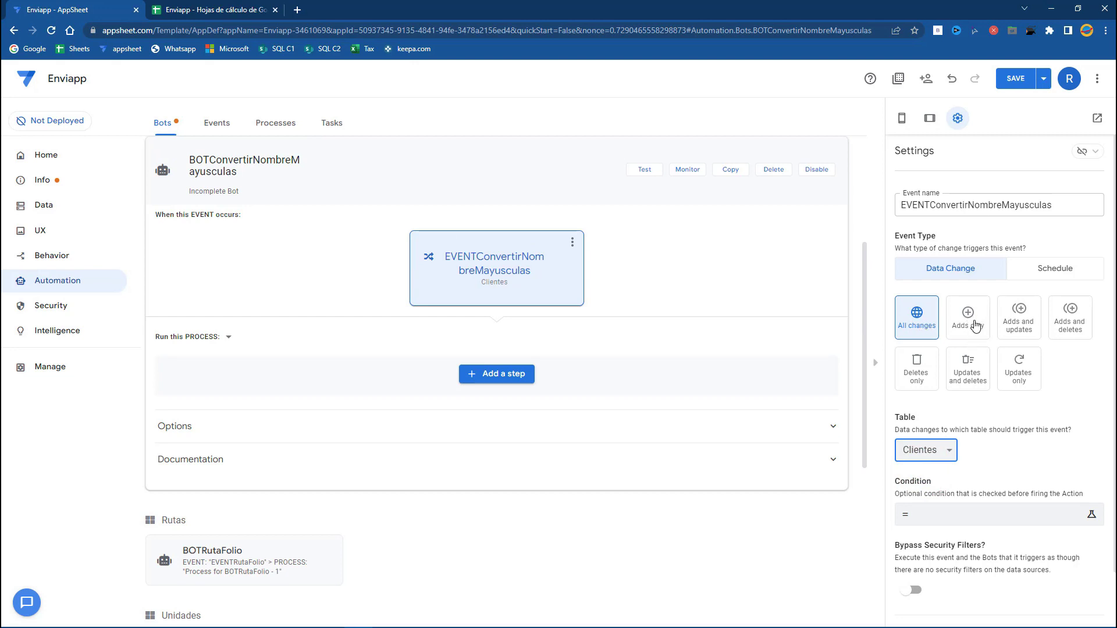
pyautogui.click(1017, 331)
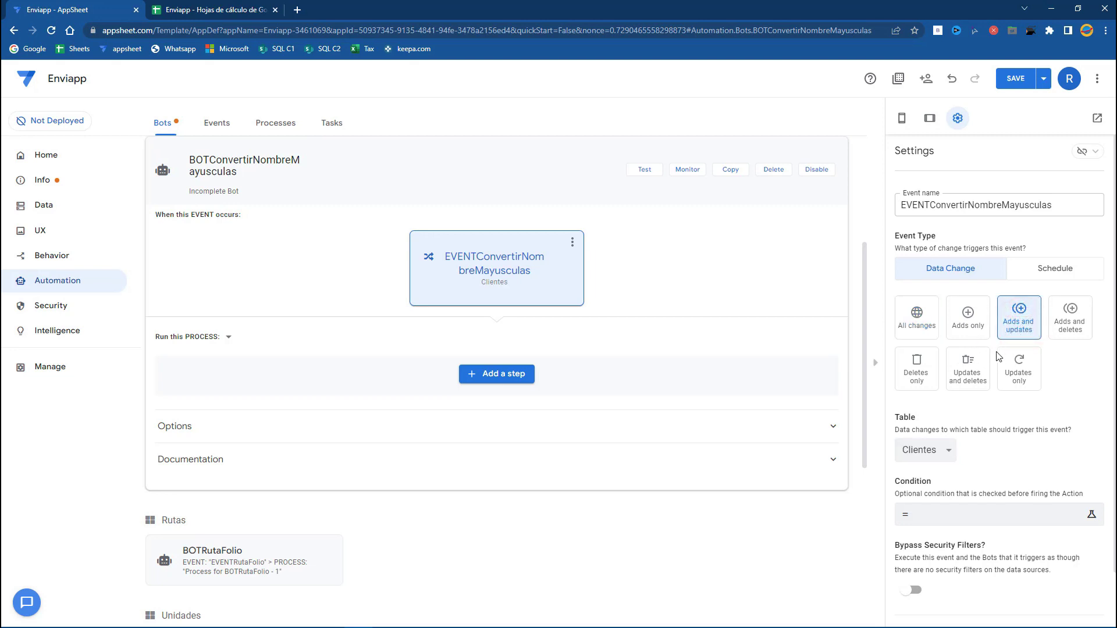
pyautogui.scroll(-1, 930, 450)
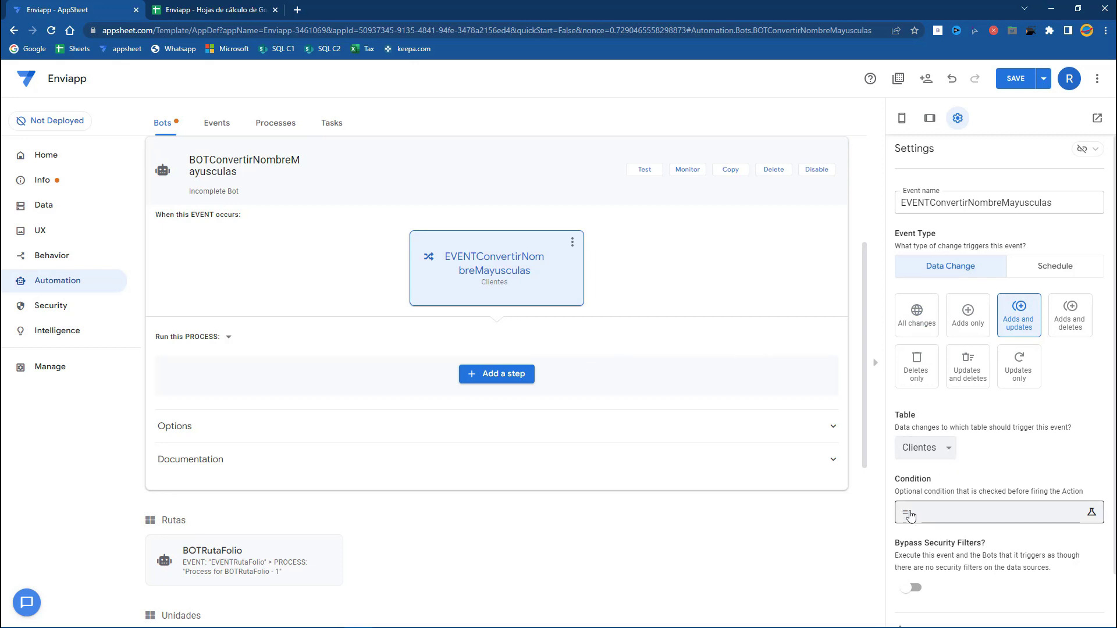
pyautogui.click(500, 386)
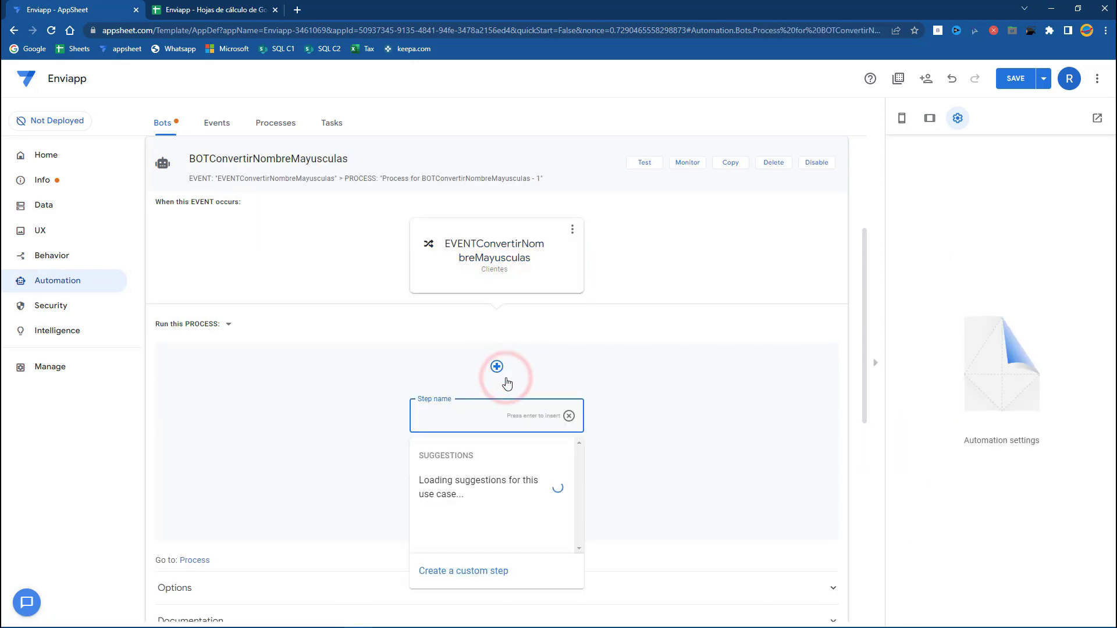
# - Add a new process step of type Run a data action > Set row values
pyautogui.click(456, 571)
pyautogui.click(506, 417)
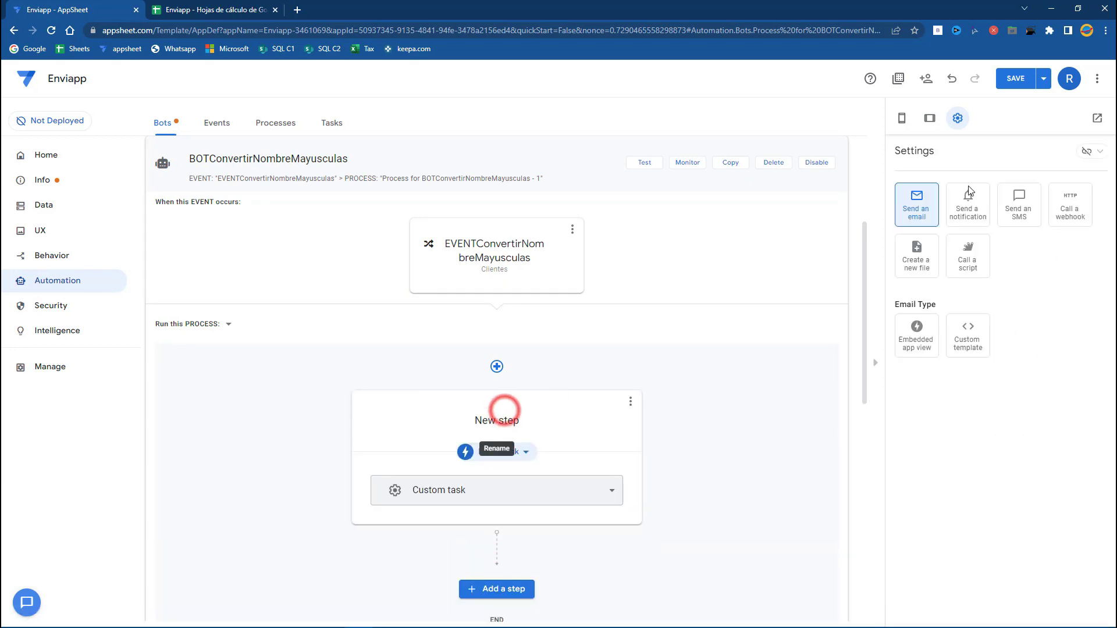
pyautogui.click(499, 451)
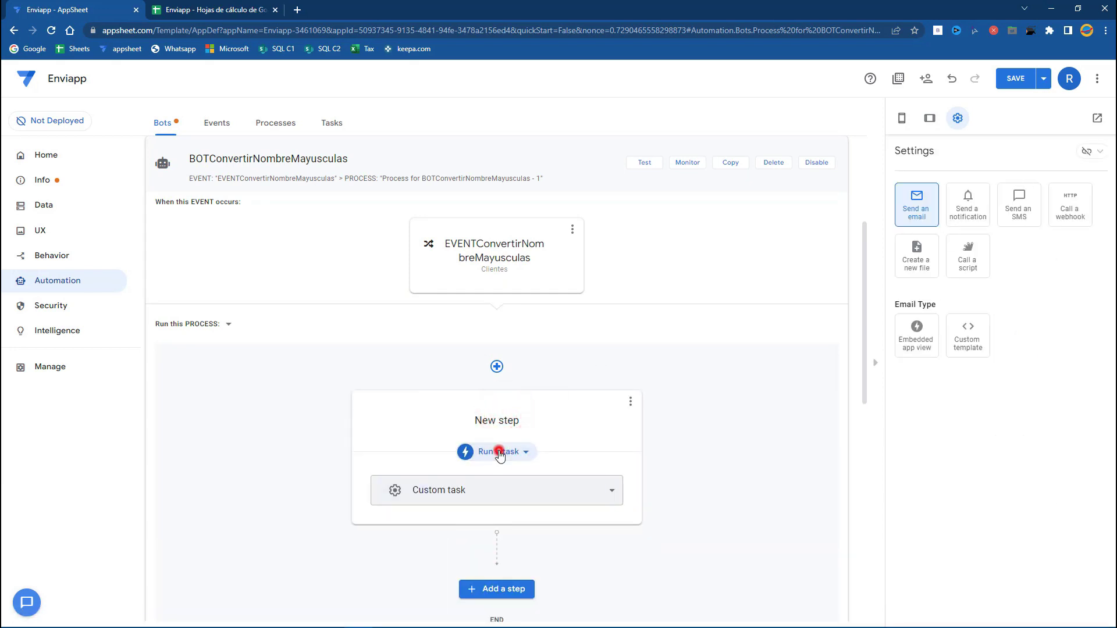
pyautogui.click(491, 501)
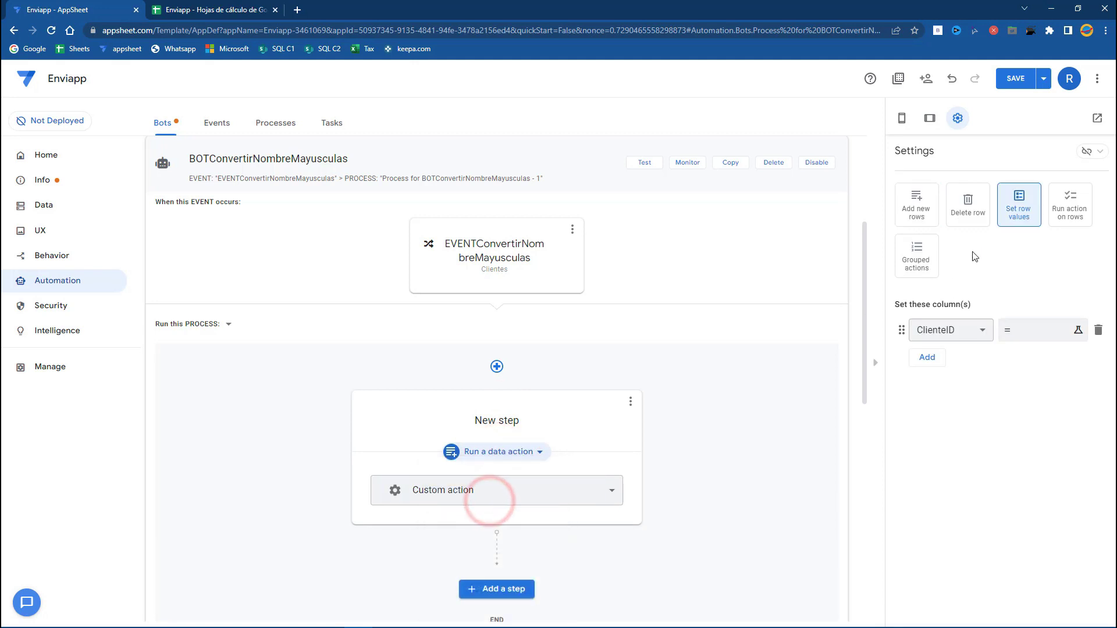
# - Set ClienteNombre to UPPER([ClienteNombre]) in the step and save the app
pyautogui.click(946, 328)
pyautogui.click(954, 350)
pyautogui.click(1034, 341)
pyautogui.click(363, 173)
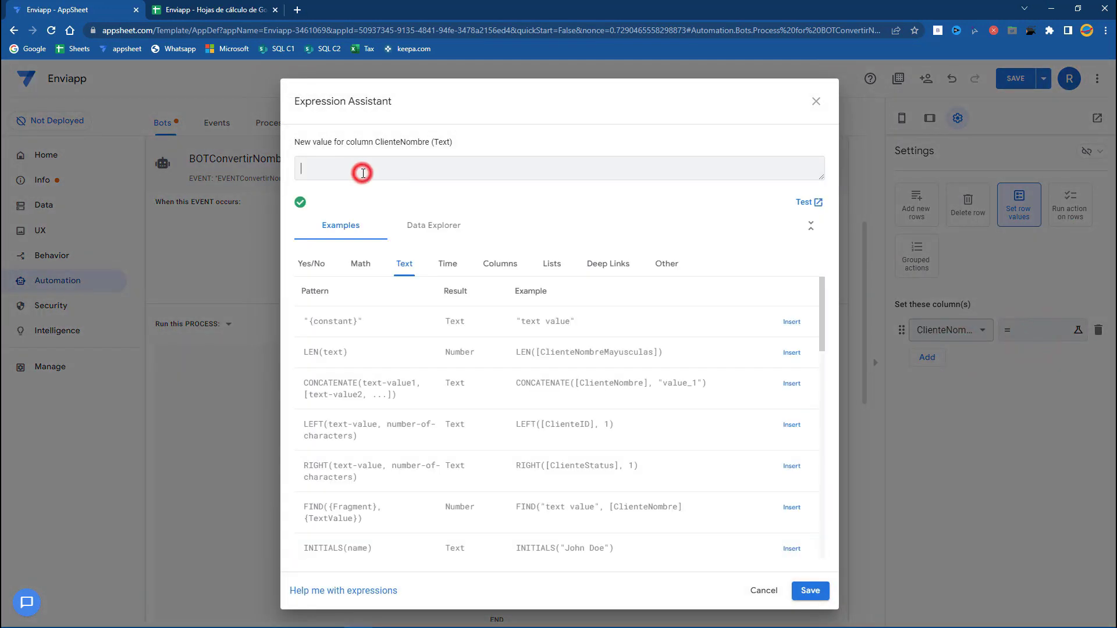
pyautogui.write('UPPER([ClienteNombre])')
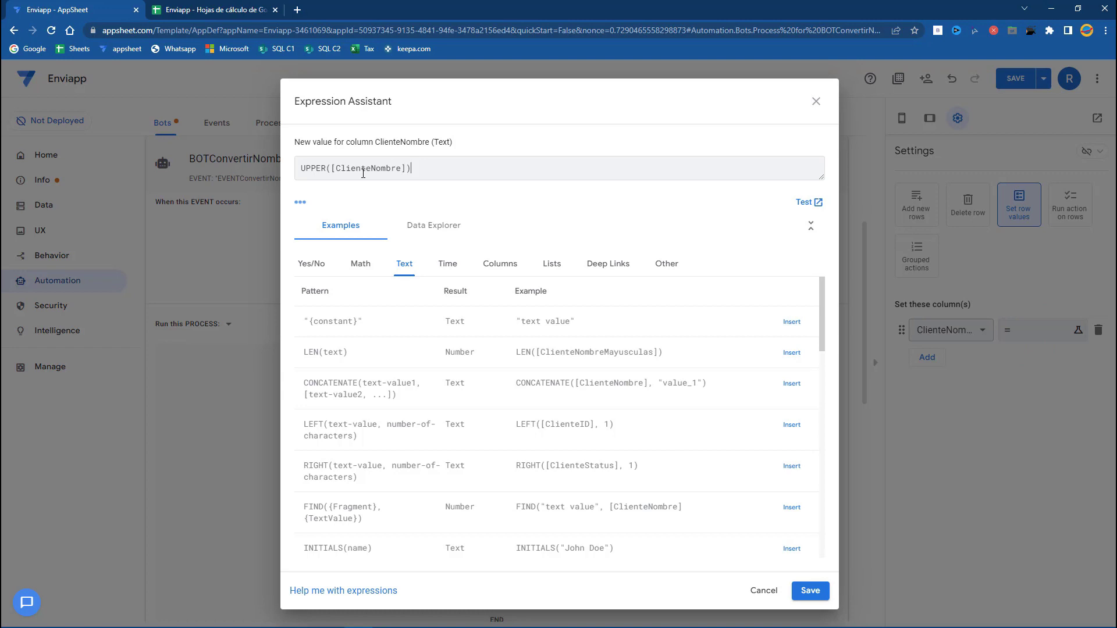
pyautogui.click(811, 590)
pyautogui.click(1015, 79)
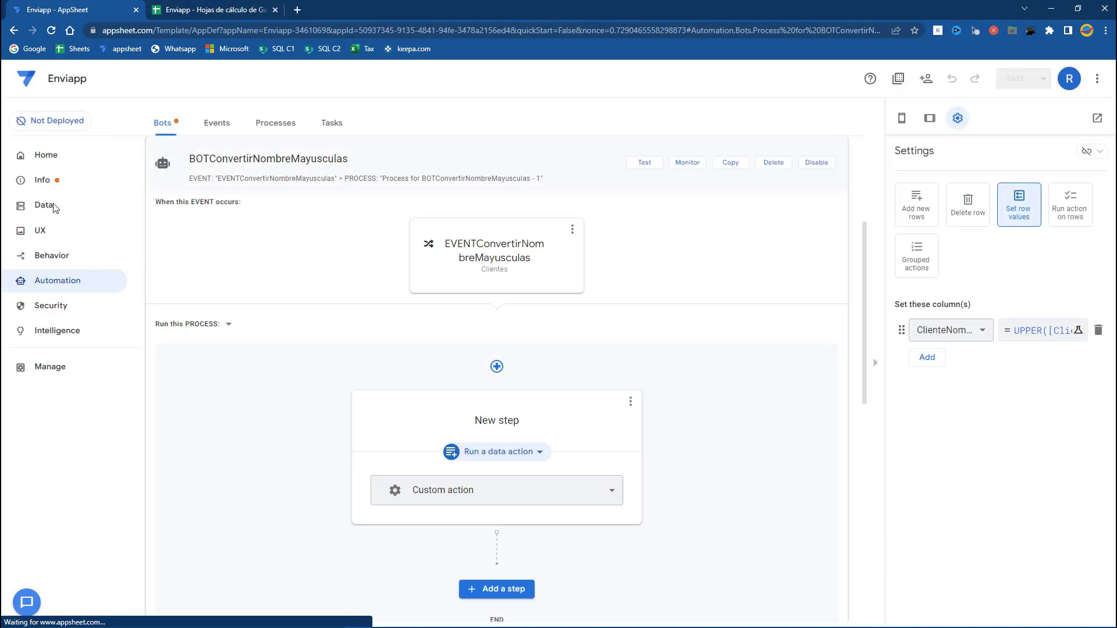
# - Clear the existing client row A2:F2 from the Clientes sheet
pyautogui.click(45, 207)
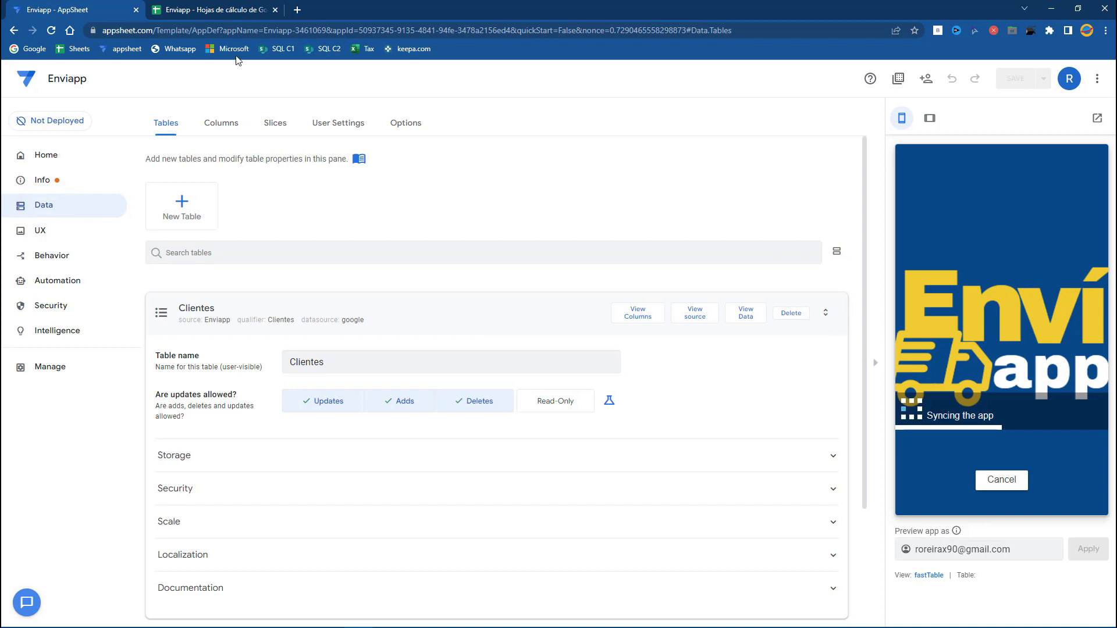
pyautogui.click(210, 10)
pyautogui.click(174, 168)
pyautogui.click(402, 168)
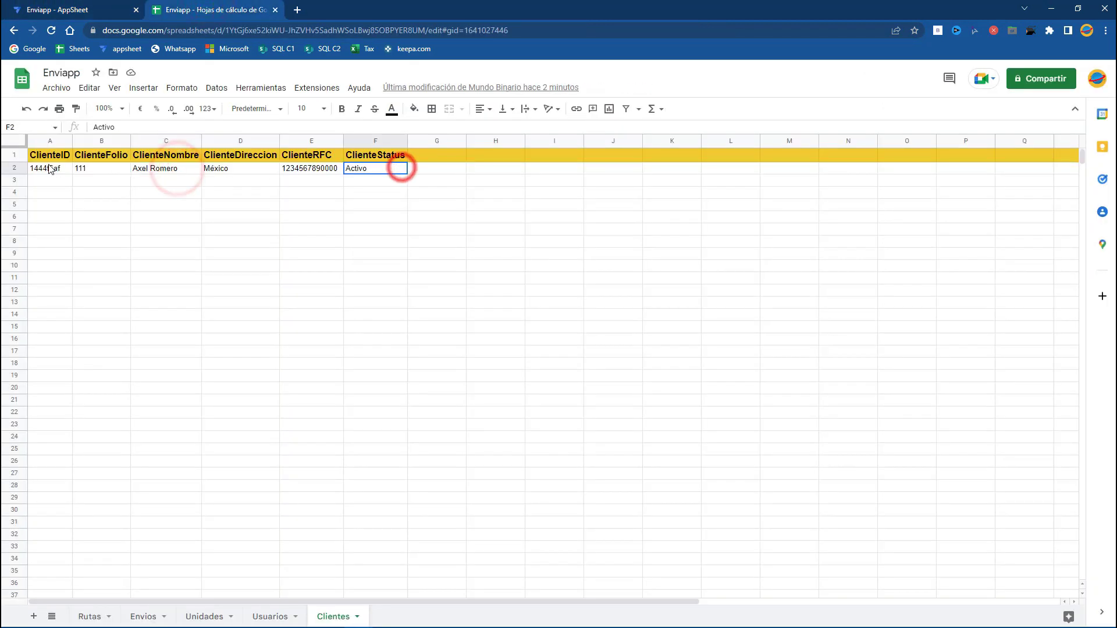
pyautogui.keyDown('shift'); pyautogui.click(50, 169); pyautogui.keyUp('shift')
pyautogui.click(270, 218)
pyautogui.hotkey('ctrl', 'shift', 'Tab')
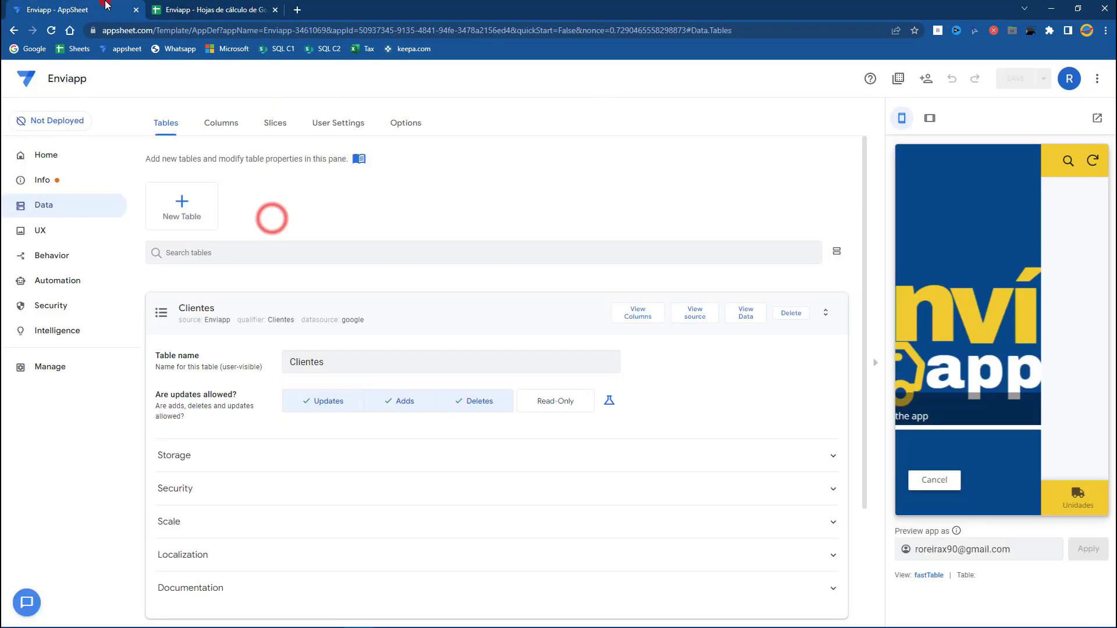
# - Resync the preview to an empty Clientes list and start a new client record
pyautogui.click(1012, 508)
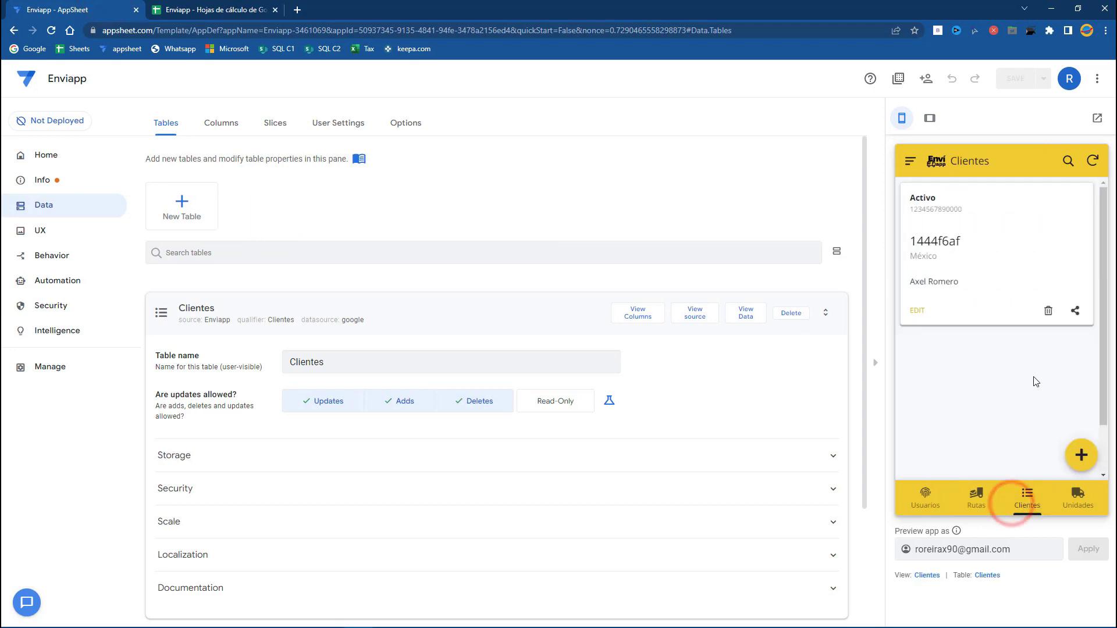
pyautogui.click(1091, 163)
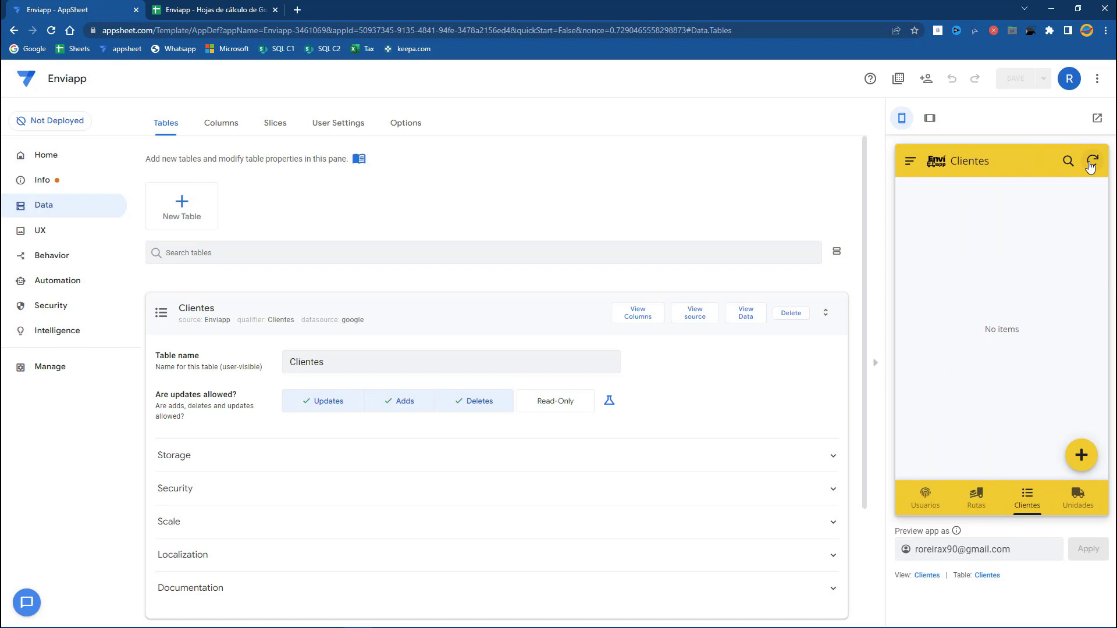
pyautogui.click(1079, 455)
# - Fill in the new record's folio and the client name
pyautogui.click(980, 288)
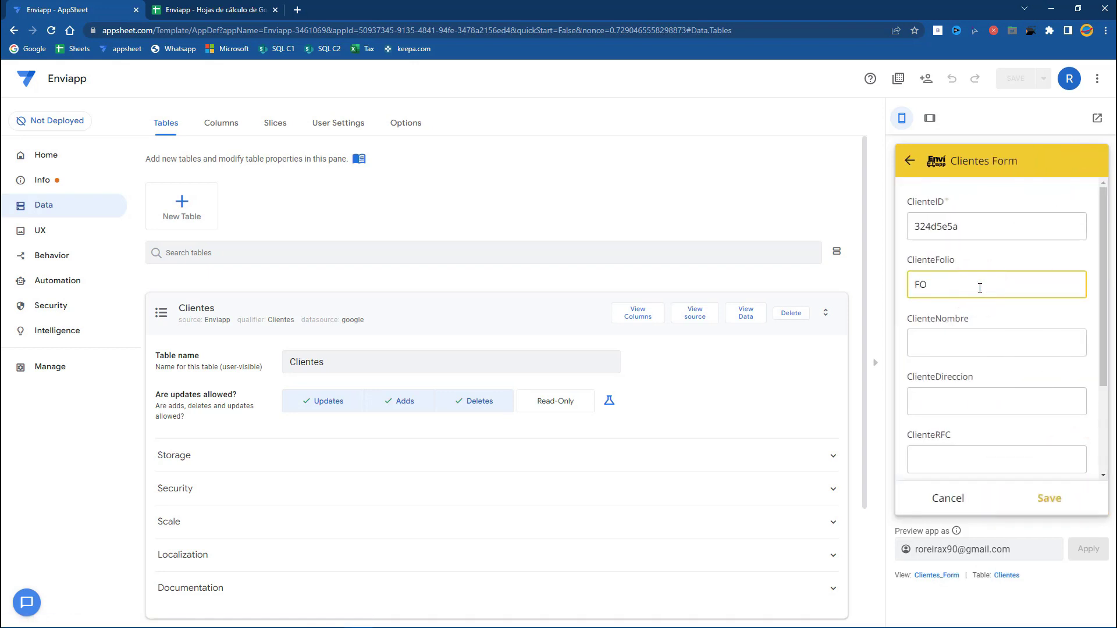
pyautogui.click(952, 339)
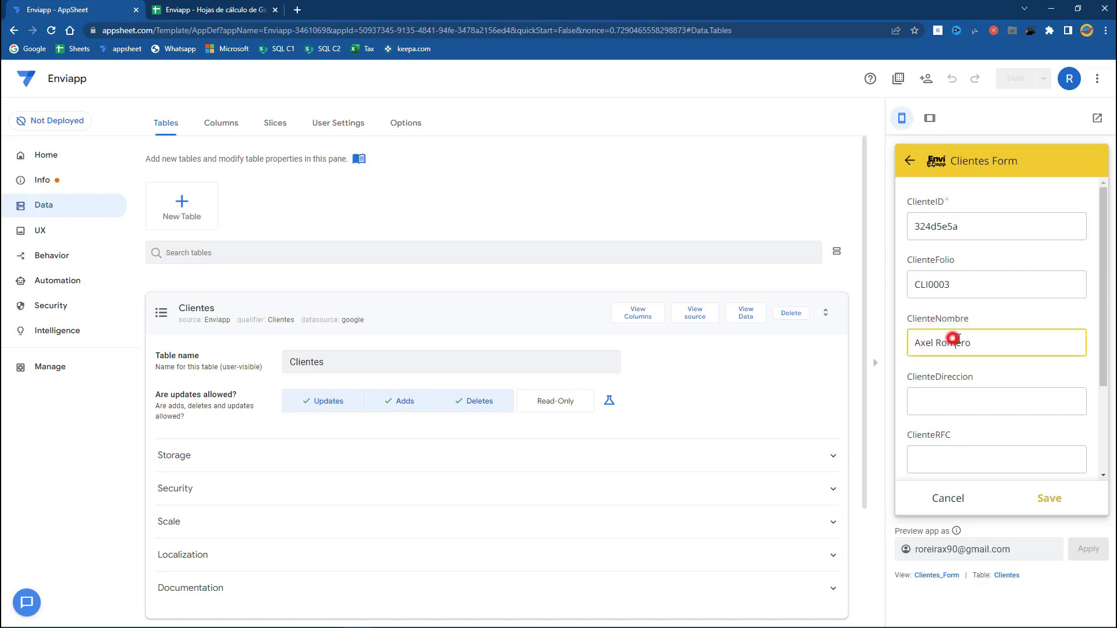
pyautogui.tripleClick(953, 339)
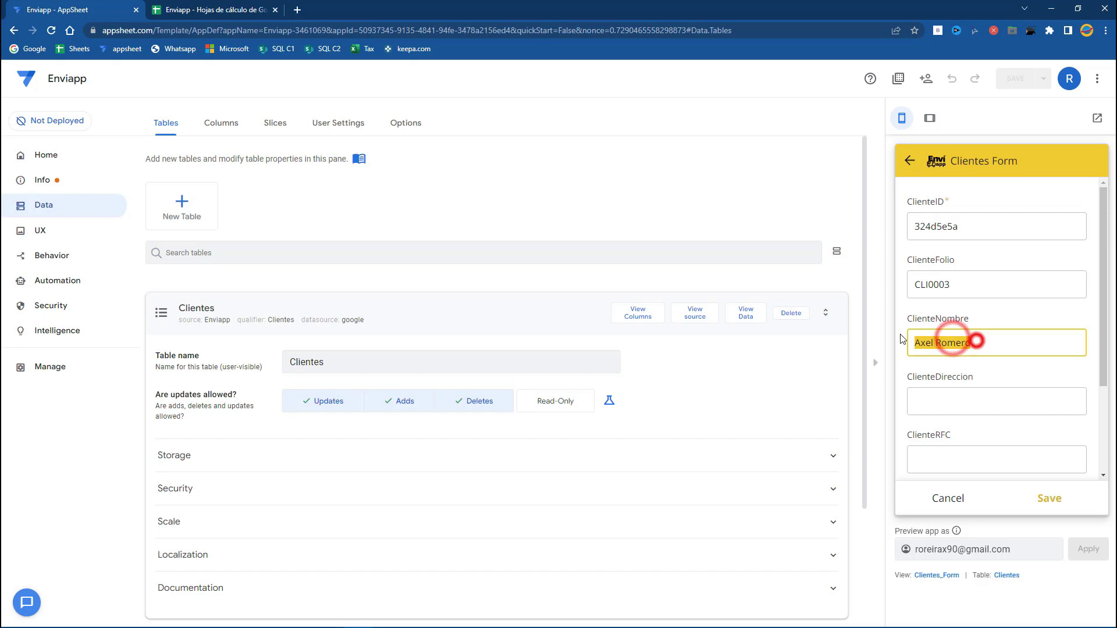
pyautogui.scroll(-1, 975, 331)
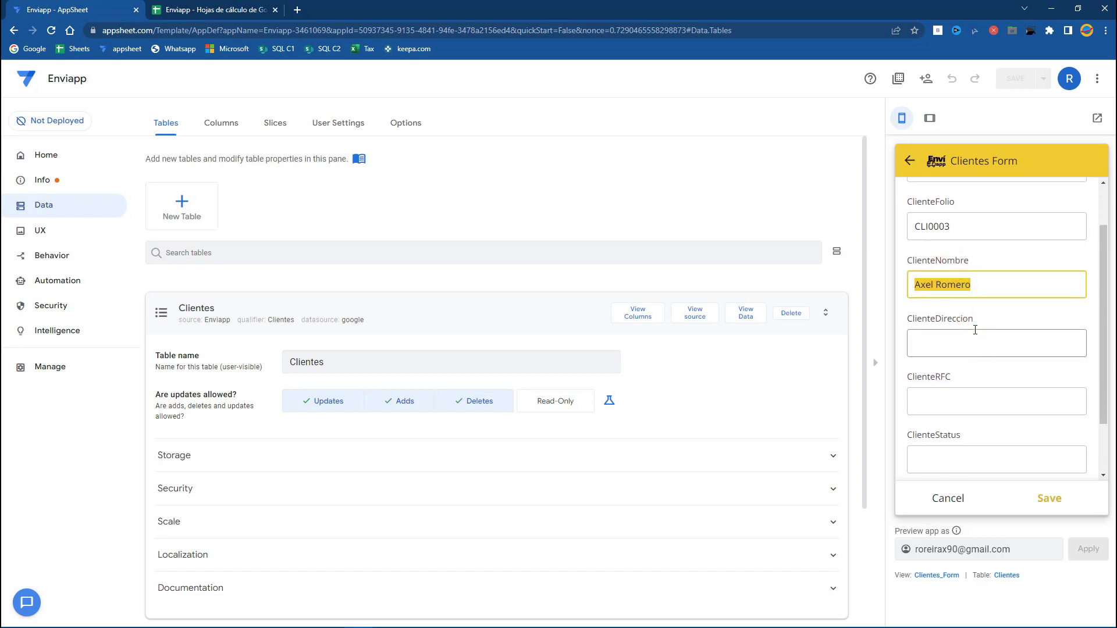
pyautogui.scroll(-1, 975, 330)
# - Enter México as the address and a 13-digit RFC, removing an extra trailing zero
pyautogui.click(957, 285)
pyautogui.write('Me')
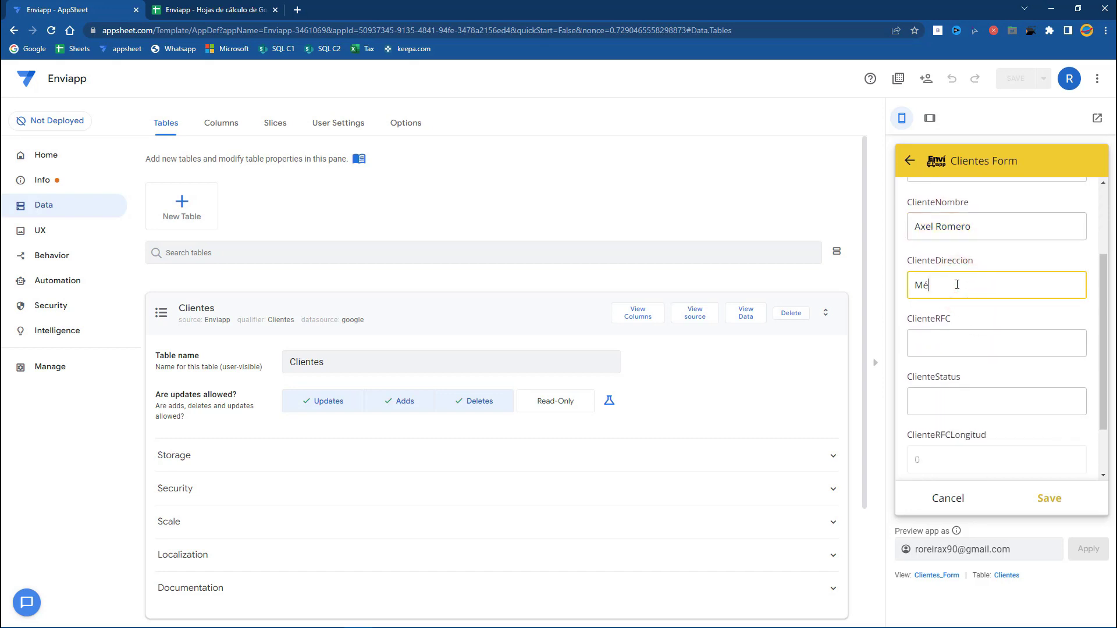
pyautogui.write('o')
pyautogui.press('Tab')
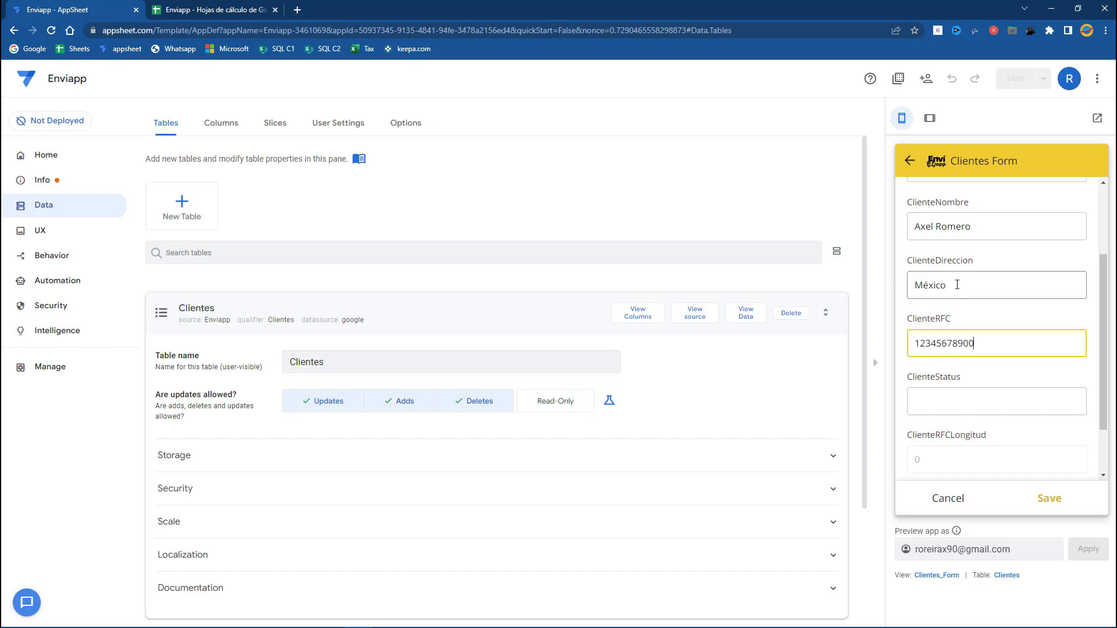
pyautogui.click(997, 410)
pyautogui.click(1030, 345)
pyautogui.write('00')
pyautogui.click(1004, 396)
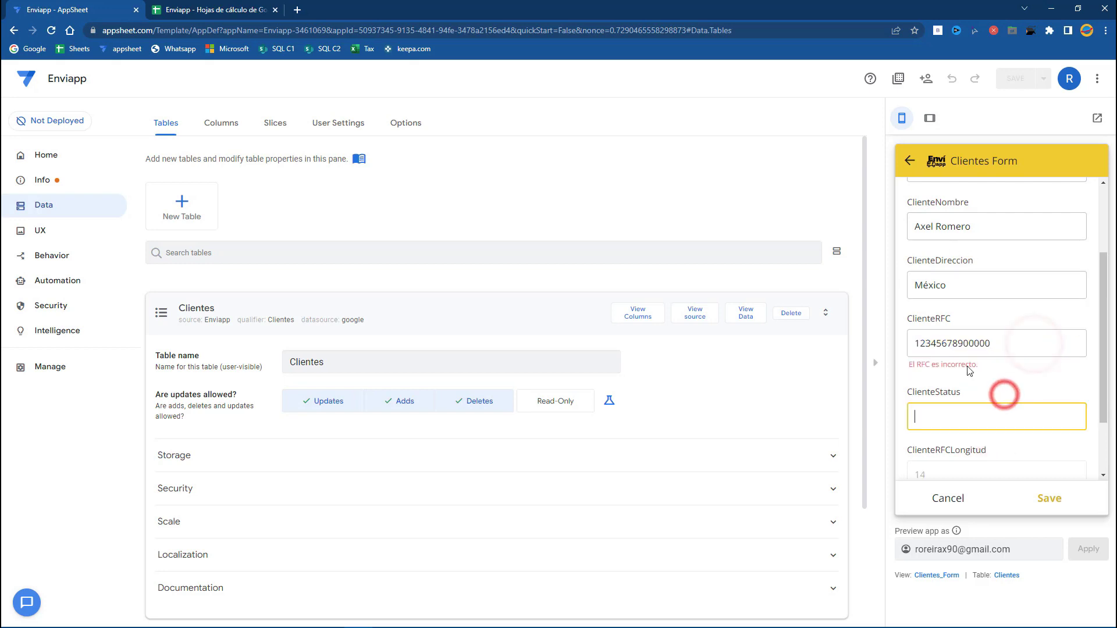
pyautogui.doubleClick(1029, 345)
pyautogui.press('BackSpace')
pyautogui.hotkey('ctrl', 'z')
pyautogui.click(1006, 343)
pyautogui.press('BackSpace')
# - Set the status to Activo, save the client and sync the preview
pyautogui.click(995, 416)
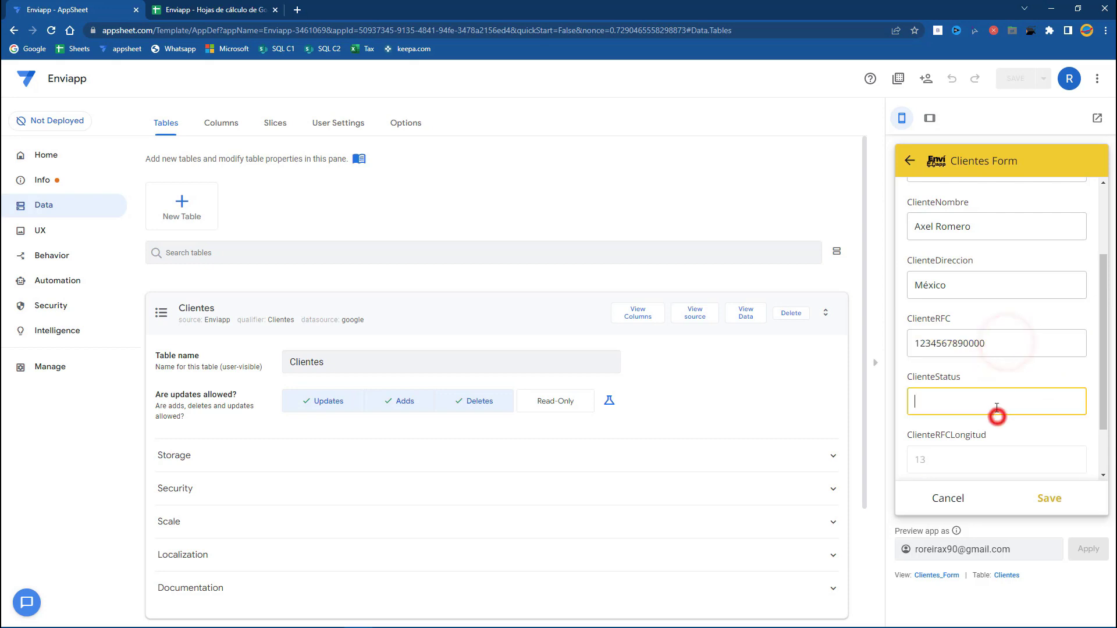
pyautogui.scroll(-1, 996, 416)
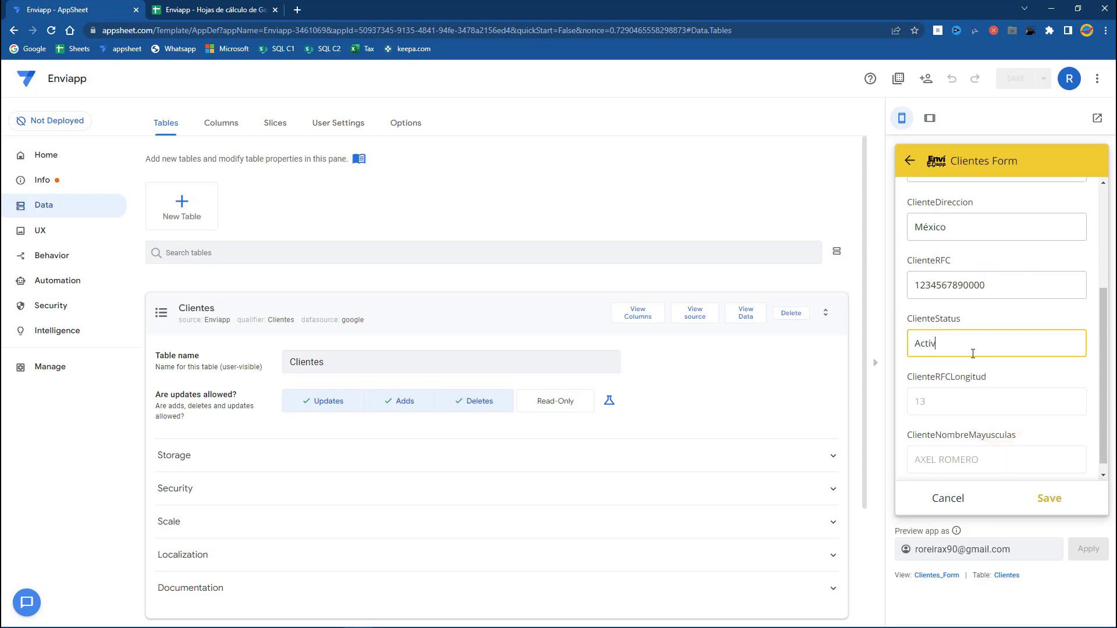
pyautogui.scroll(-1, 954, 387)
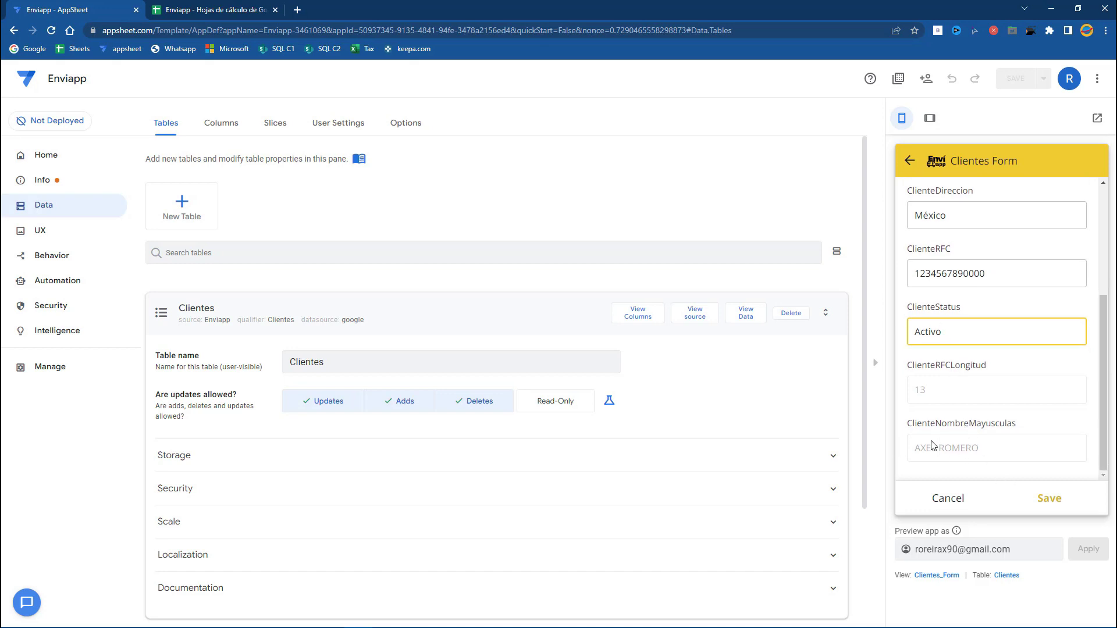
pyautogui.click(1046, 499)
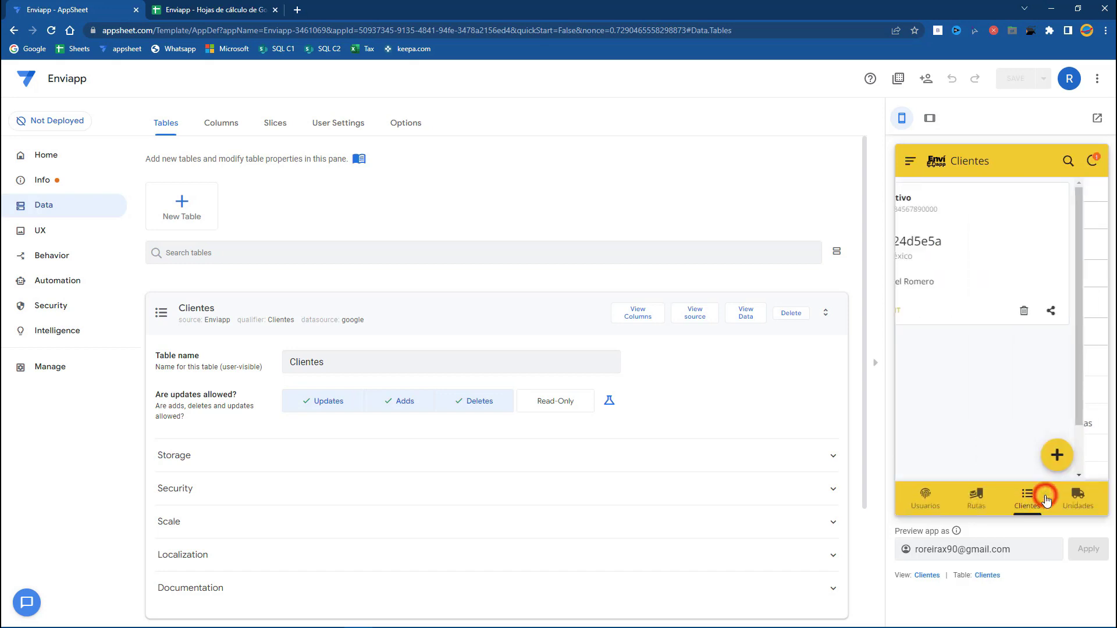
pyautogui.click(1097, 170)
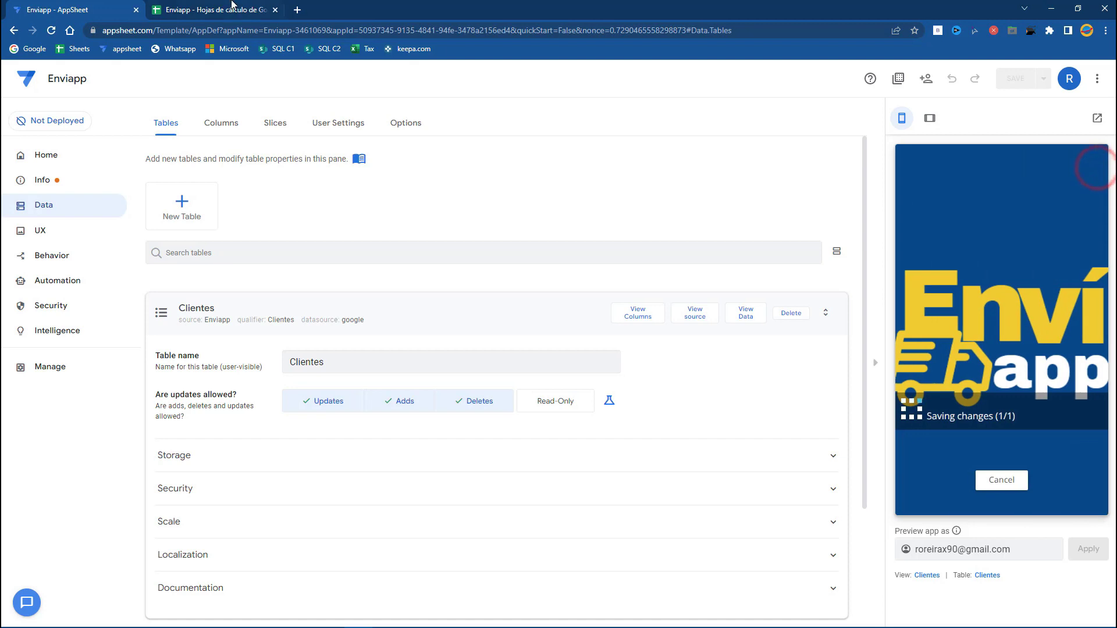
# - Confirm cell C2 of the Clientes sheet holds the name in capitals, then return to AppSheet
pyautogui.click(233, 8)
pyautogui.click(204, 240)
pyautogui.click(159, 169)
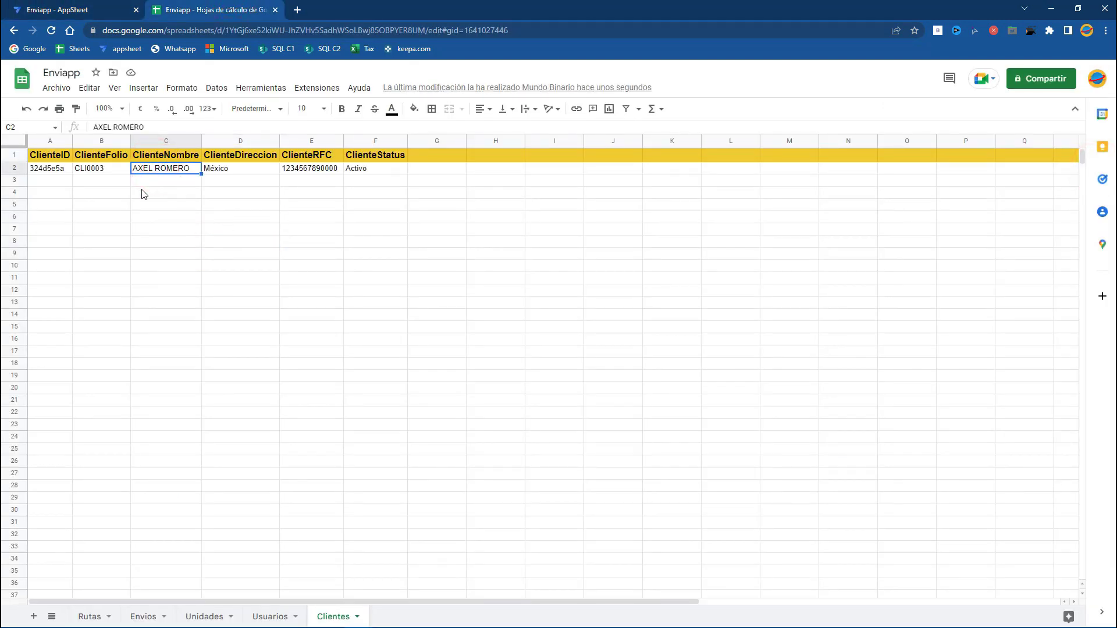
pyautogui.click(91, 7)
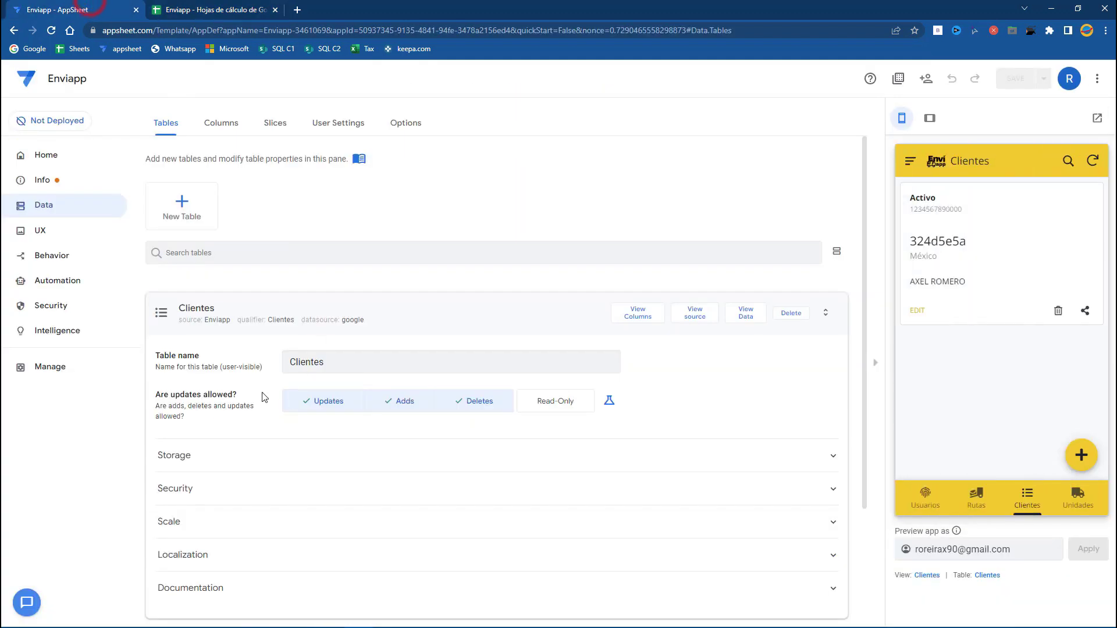
# - Delete the ClienteNombreMayusculas virtual column from Clientes, save the app, and go to Automation
pyautogui.click(650, 314)
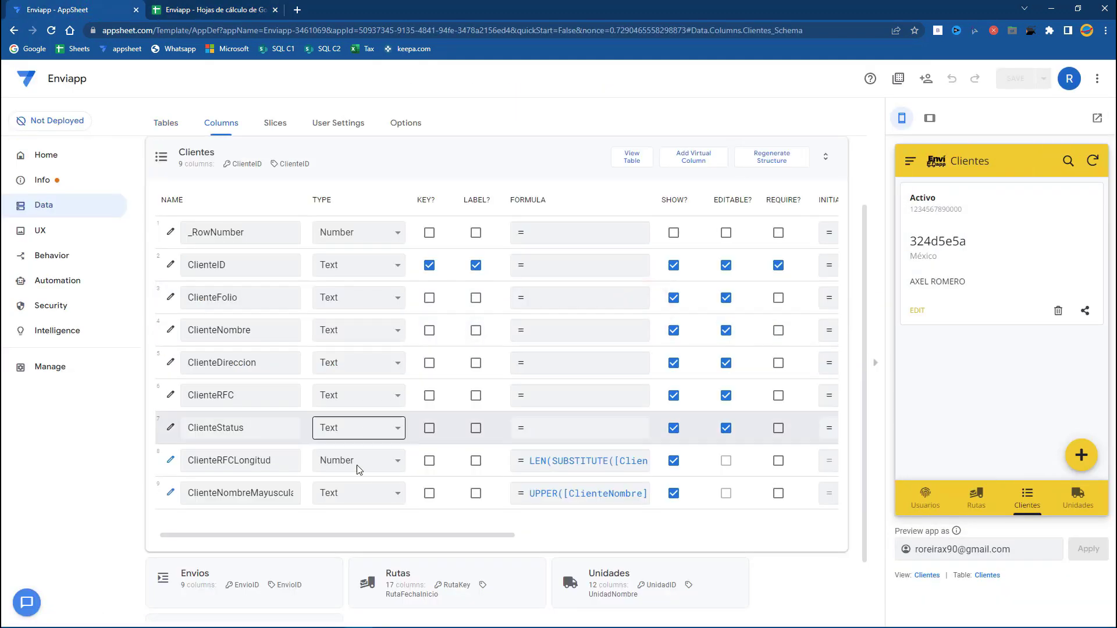
pyautogui.click(170, 493)
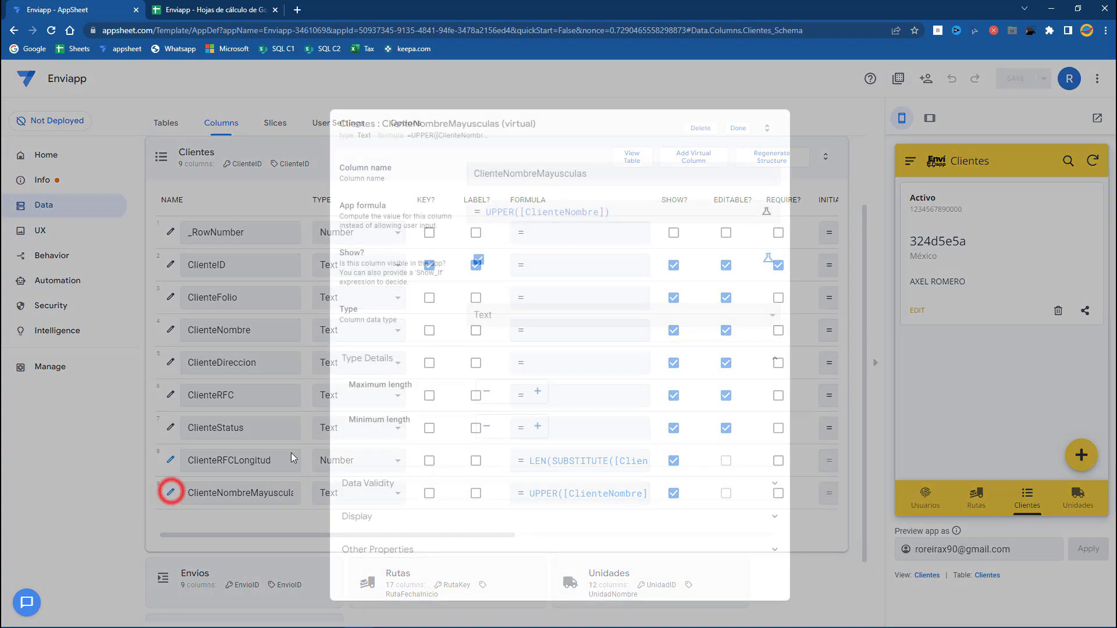
pyautogui.click(705, 128)
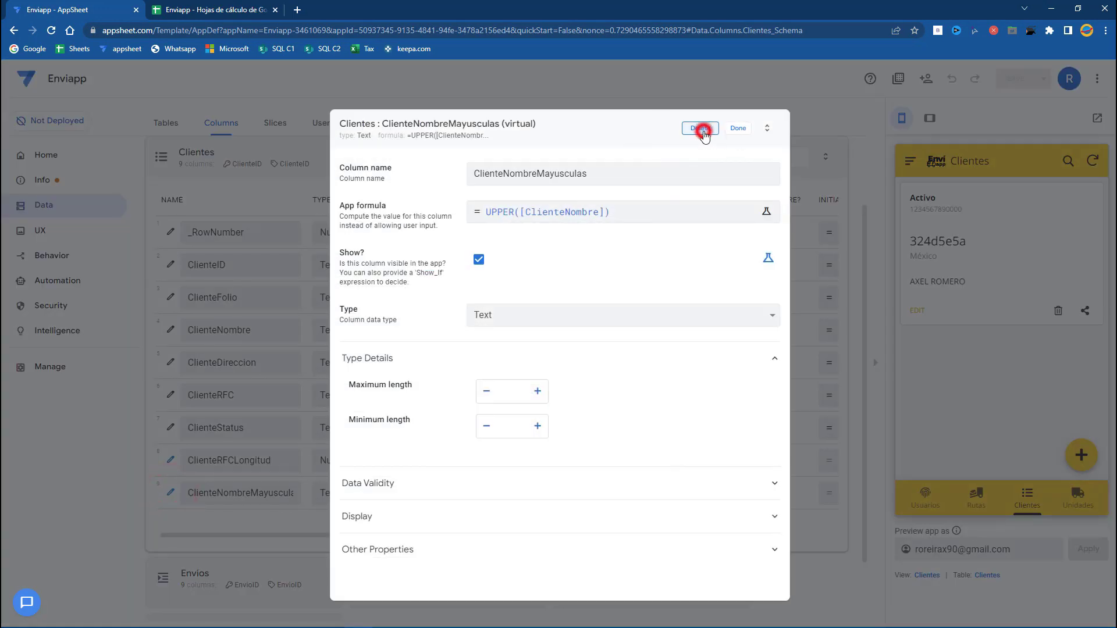
pyautogui.click(1009, 80)
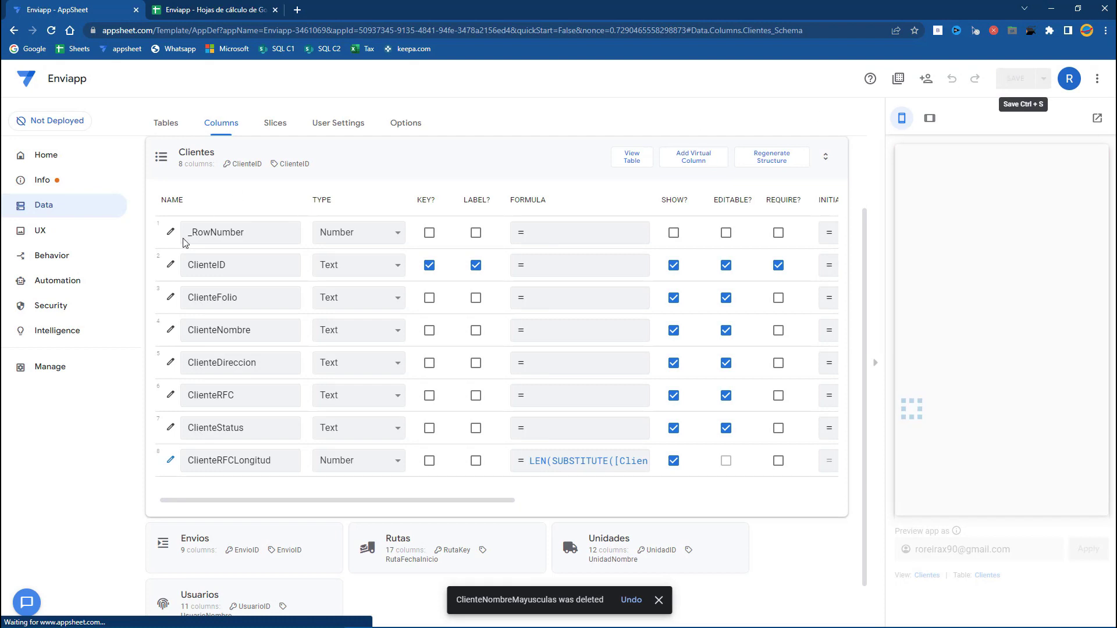
pyautogui.click(47, 281)
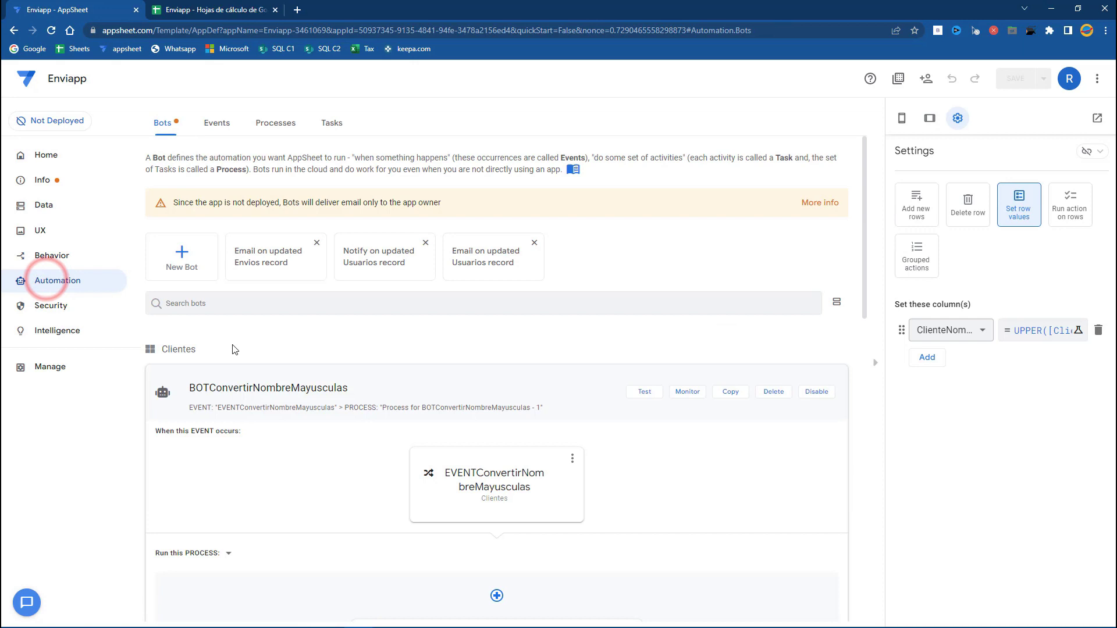
# - Change the Set row values expression for ClienteNombre to LOWER([ClienteNombre]) and save the app
pyautogui.scroll(-3, 294, 387)
pyautogui.scroll(3, 314, 280)
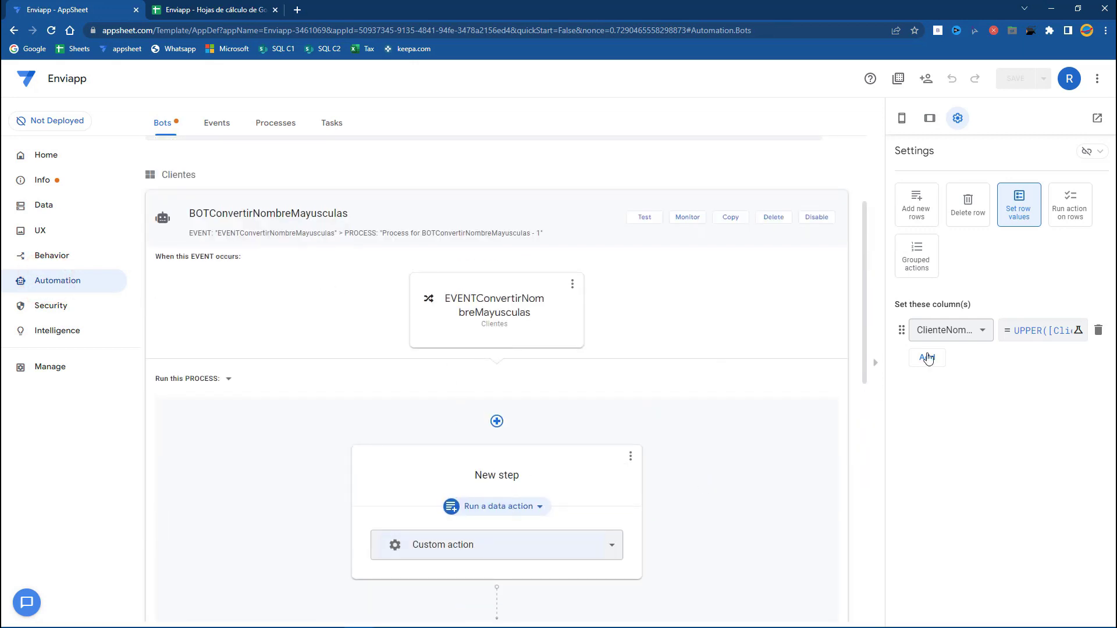
pyautogui.click(1033, 342)
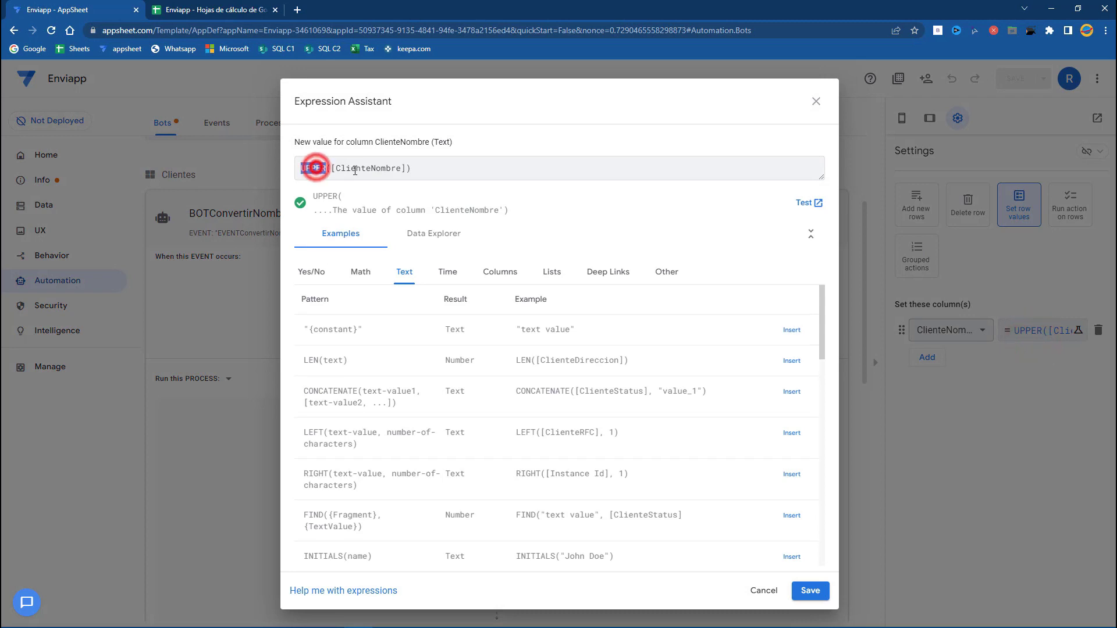
pyautogui.write('LOW')
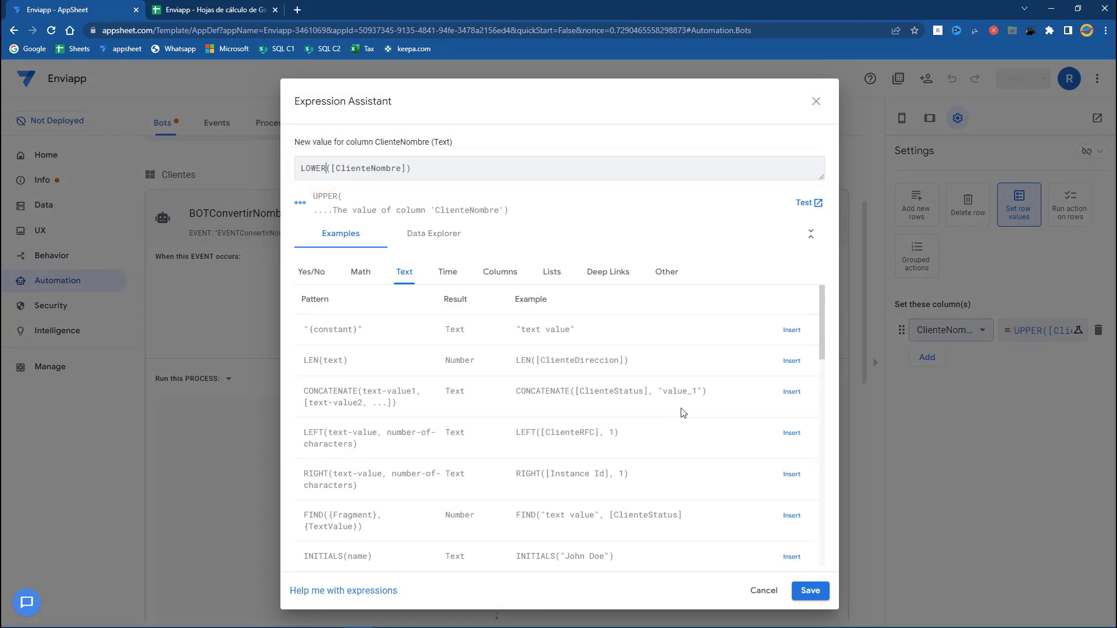
pyautogui.click(803, 594)
pyautogui.click(1010, 85)
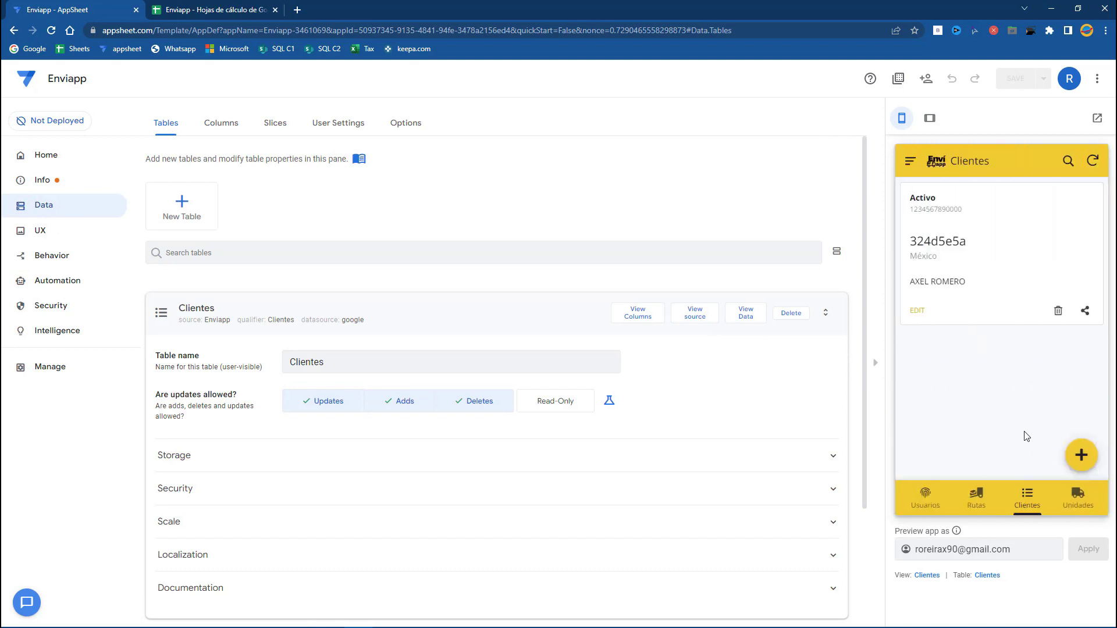
# - Start a new Clientes record and enter the client folio, the client's name and a México address
pyautogui.click(1082, 456)
pyautogui.click(969, 279)
pyautogui.write('CLI-0005')
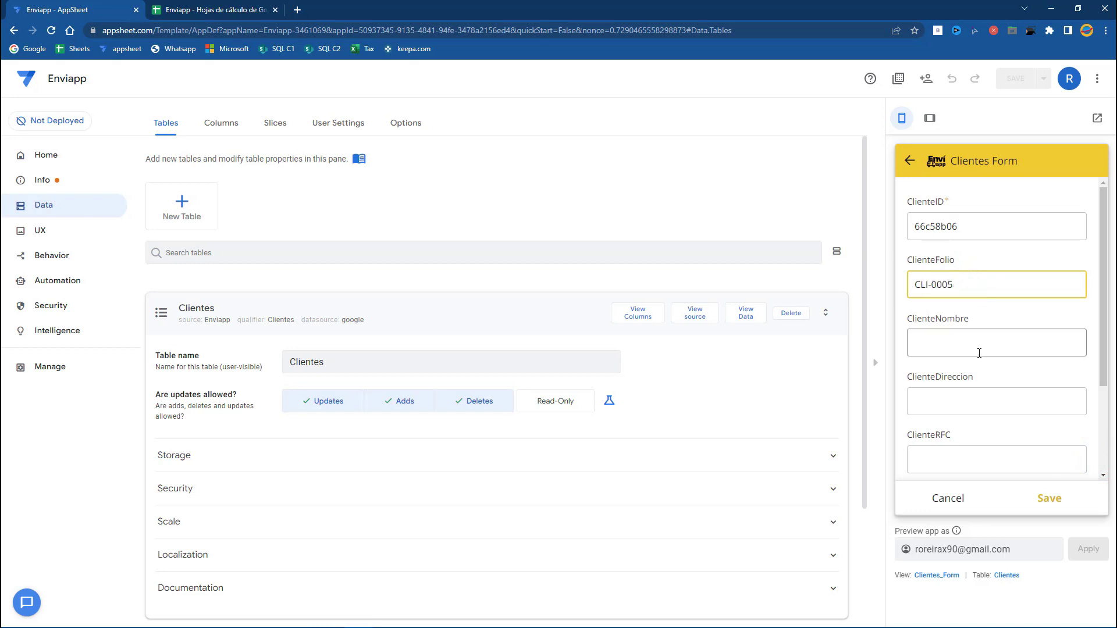
pyautogui.click(979, 353)
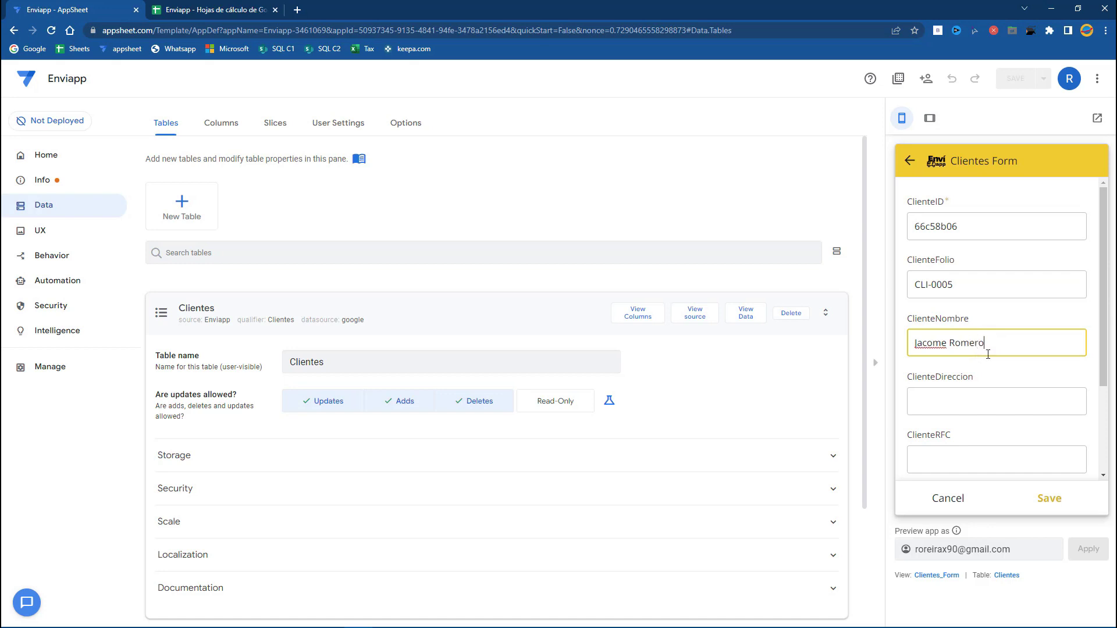
pyautogui.click(974, 396)
pyautogui.write('Mé')
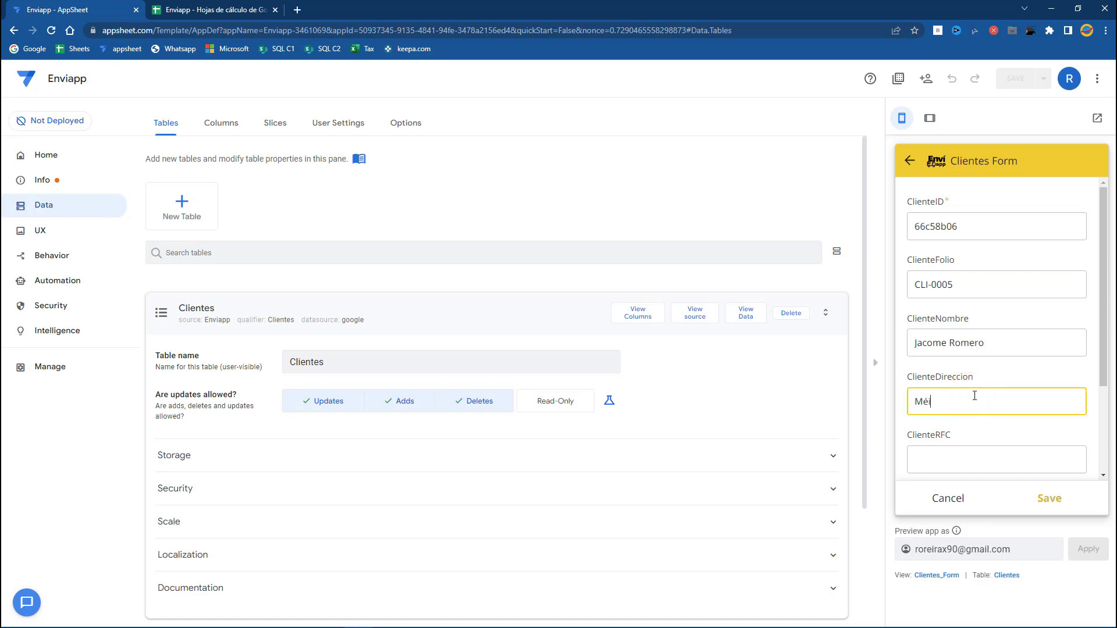
# - Paste the RFC copied from sheet cell E2, save the client, and check the spreadsheet
pyautogui.click(223, 6)
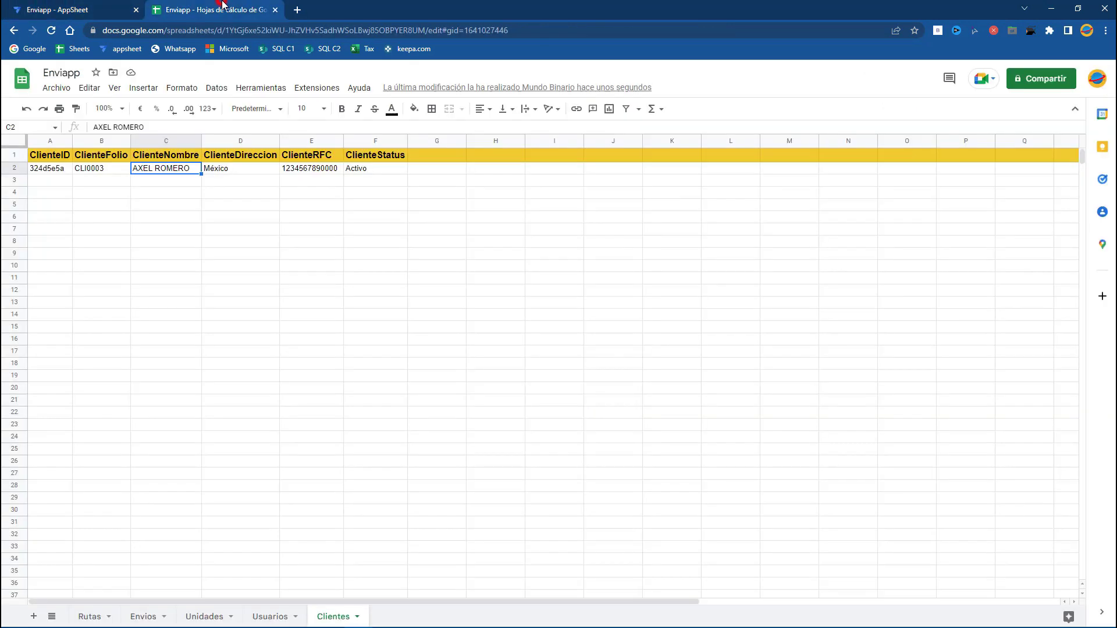
pyautogui.click(296, 165)
pyautogui.hotkey('ctrl', 'c')
pyautogui.click(72, 9)
pyautogui.click(960, 458)
pyautogui.hotkey('ctrl', 'v')
pyautogui.press('Tab')
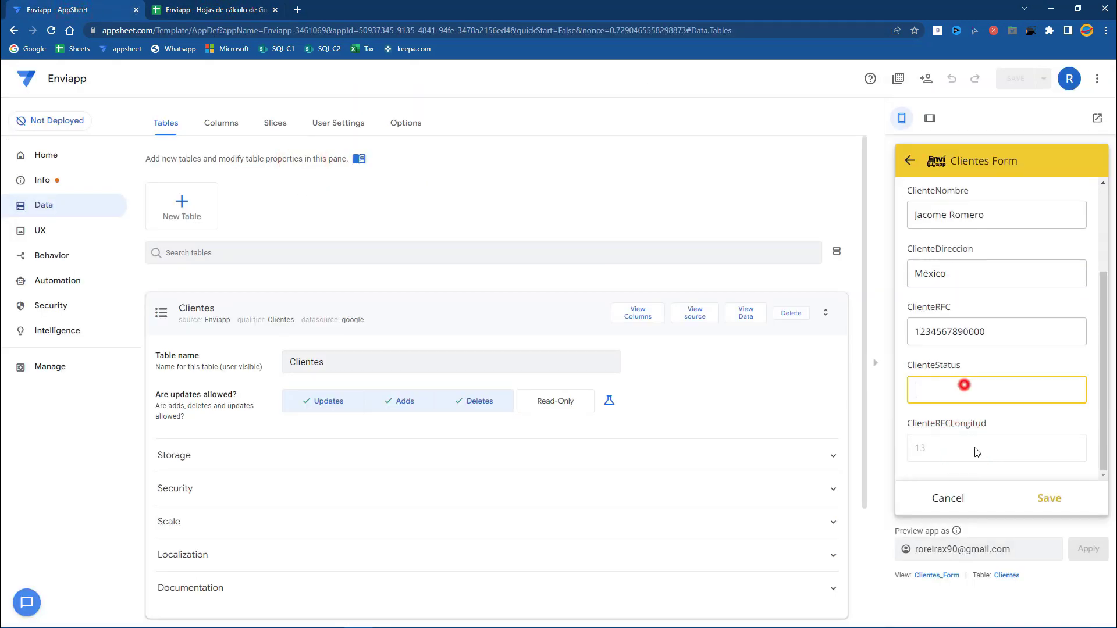
pyautogui.click(1047, 499)
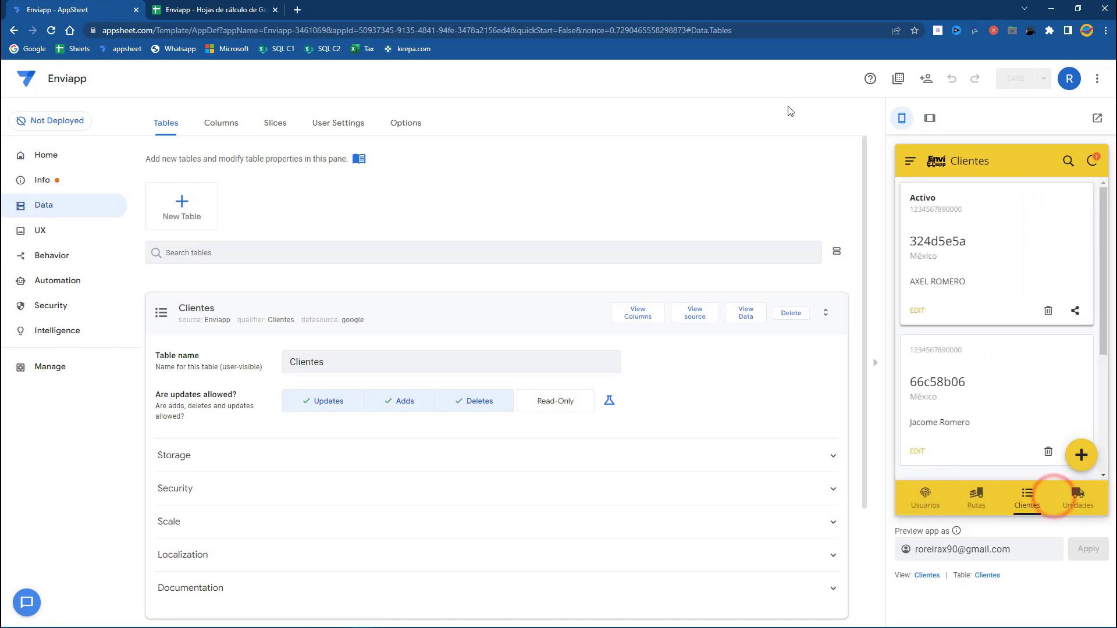
pyautogui.click(169, 7)
pyautogui.click(156, 185)
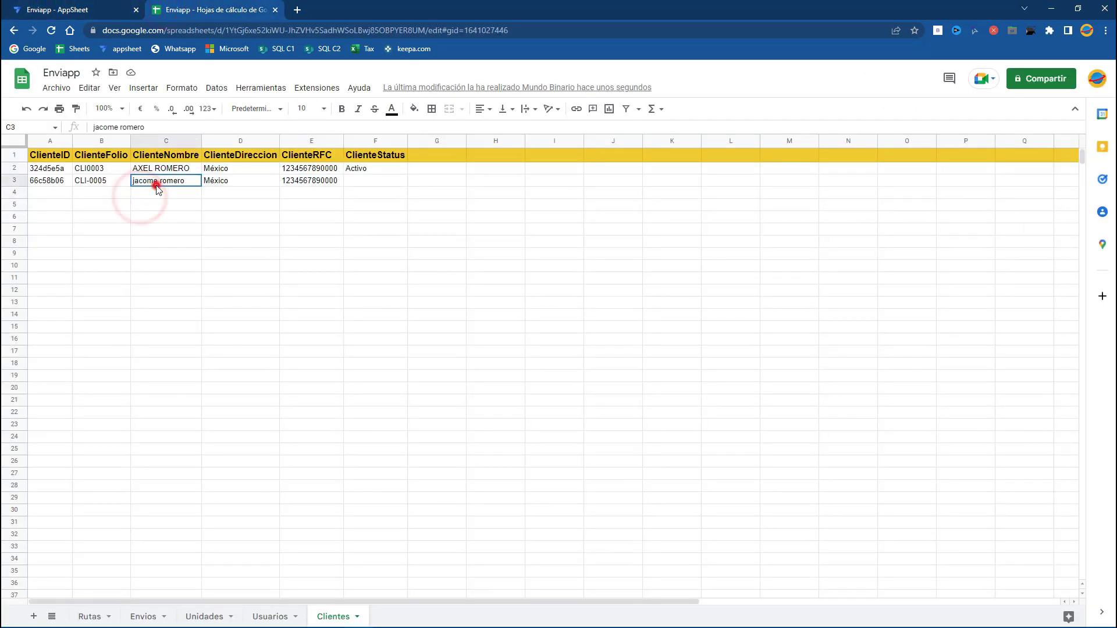